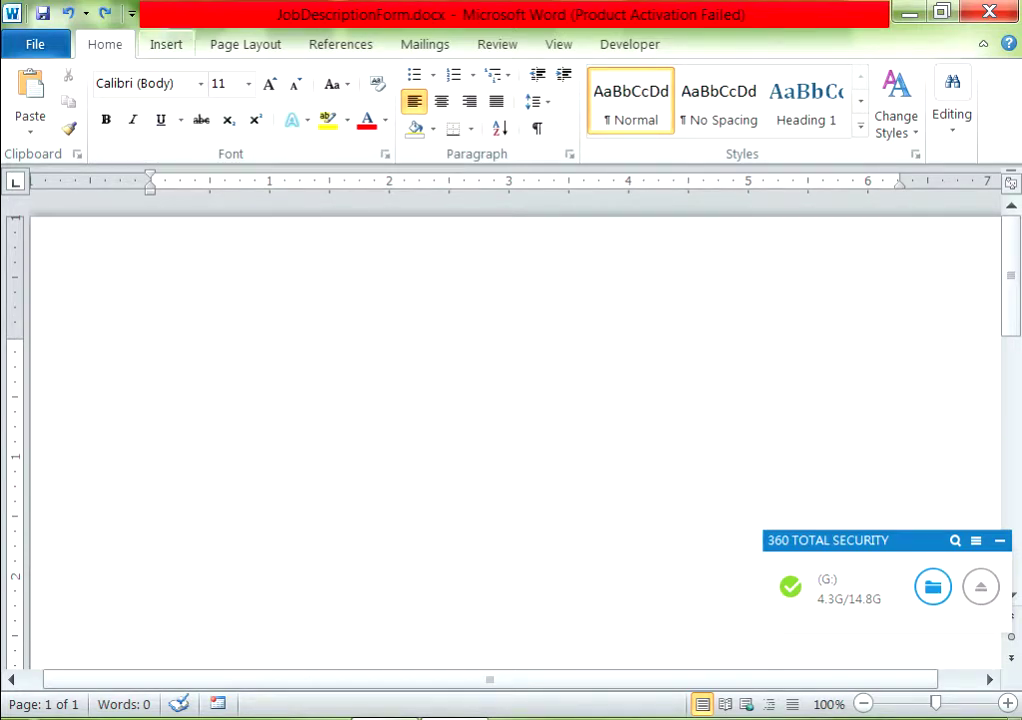
- Set the blank page to A4 paper size with Normal 1-inch margins
{"action": "left_click", "coordinate": [245, 44]}
{"action": "left_click", "coordinate": [188, 100]}
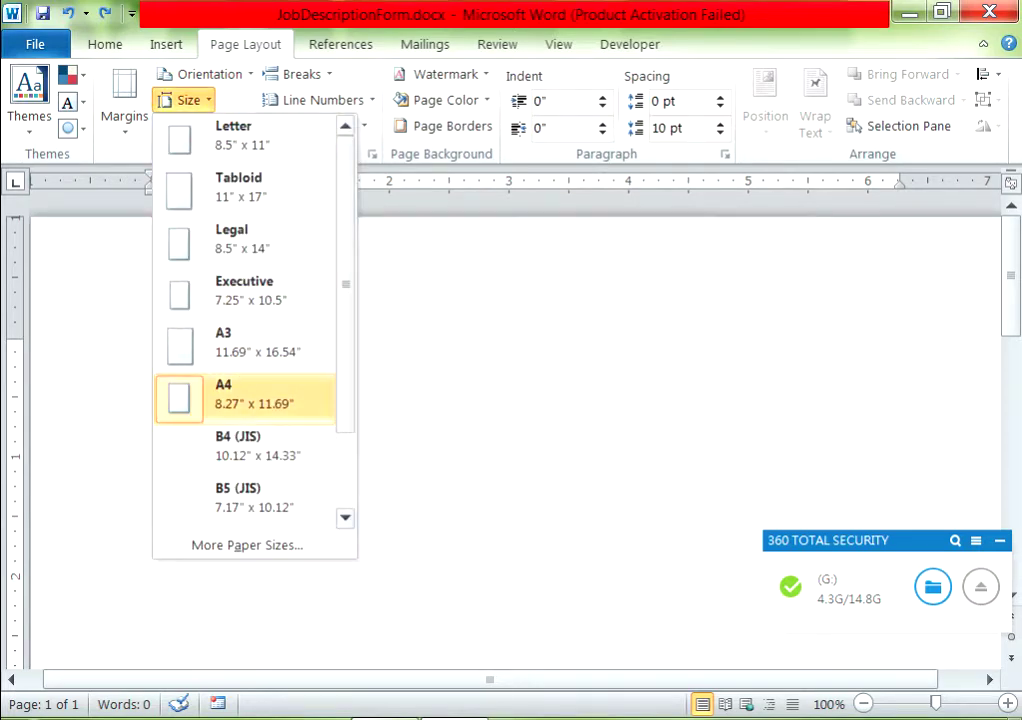
{"action": "left_click", "coordinate": [124, 105]}
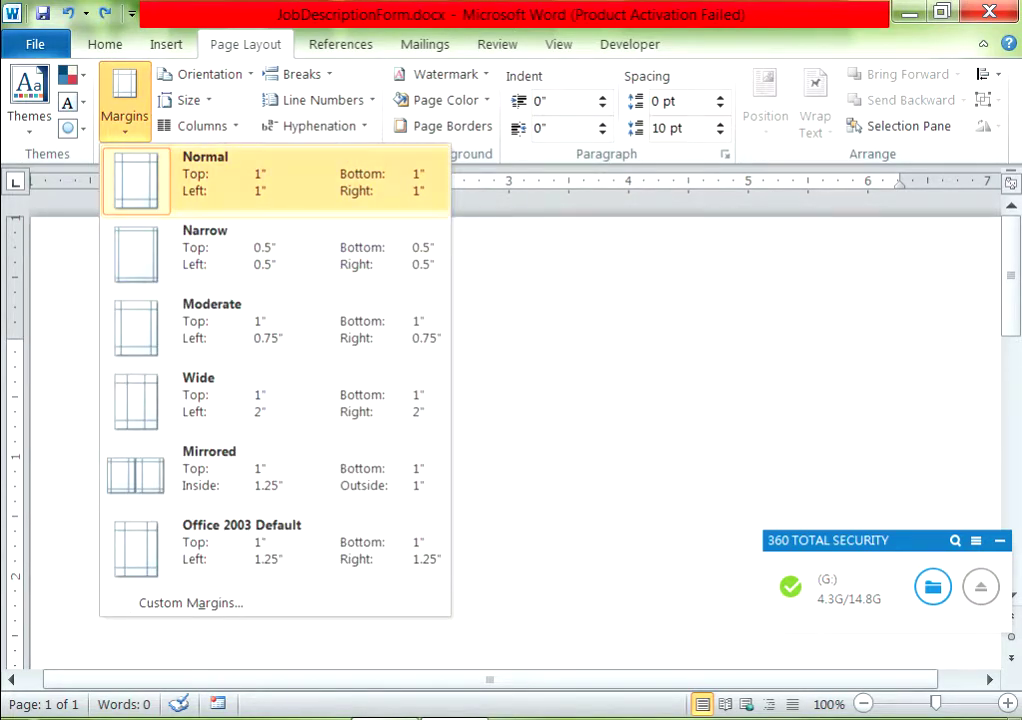
{"action": "left_click", "coordinate": [205, 173]}
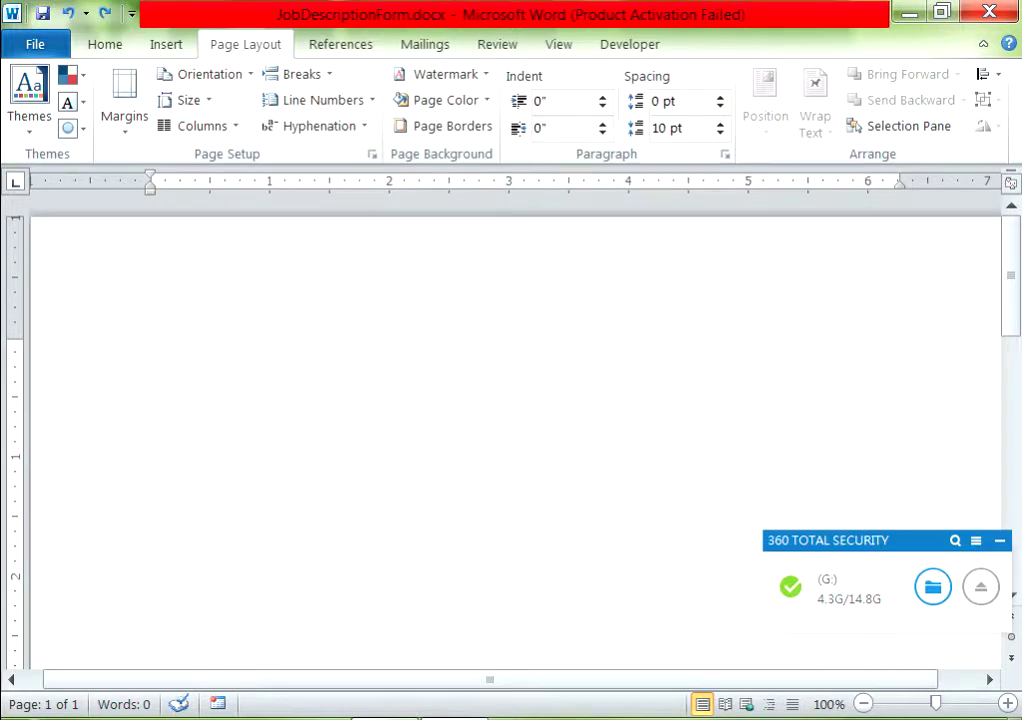
{"action": "left_click", "coordinate": [166, 44]}
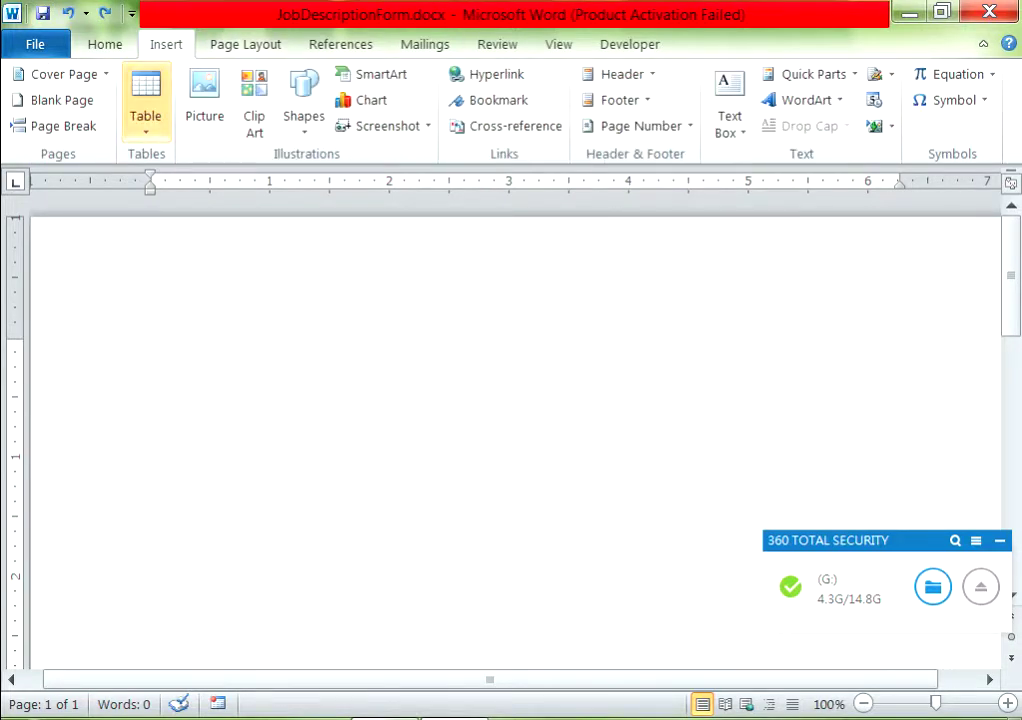
- Insert a 1x1 table and split its cell into 4 columns and 1 row
{"action": "left_click", "coordinate": [145, 100]}
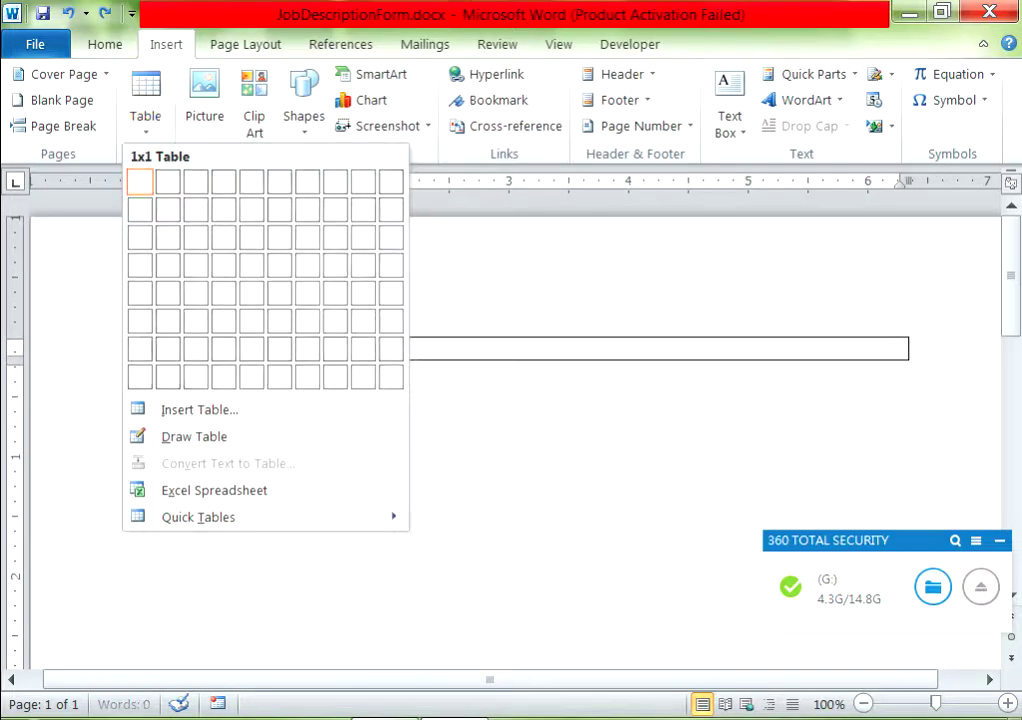
{"action": "left_click", "coordinate": [139, 181]}
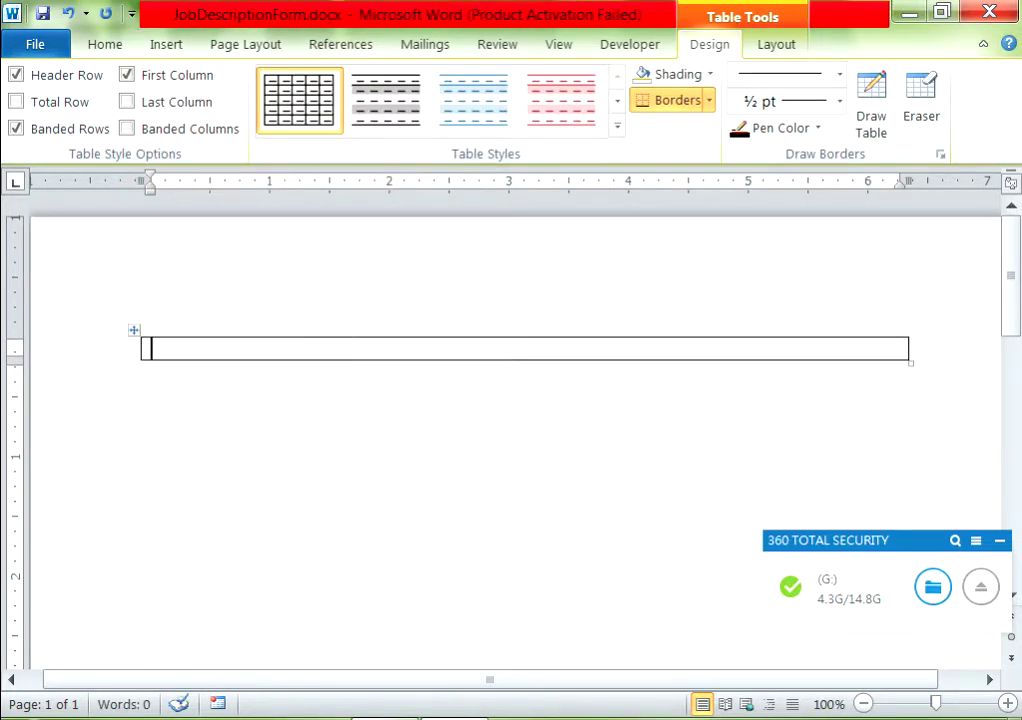
{"action": "left_click", "coordinate": [776, 44]}
{"action": "left_click", "coordinate": [386, 100]}
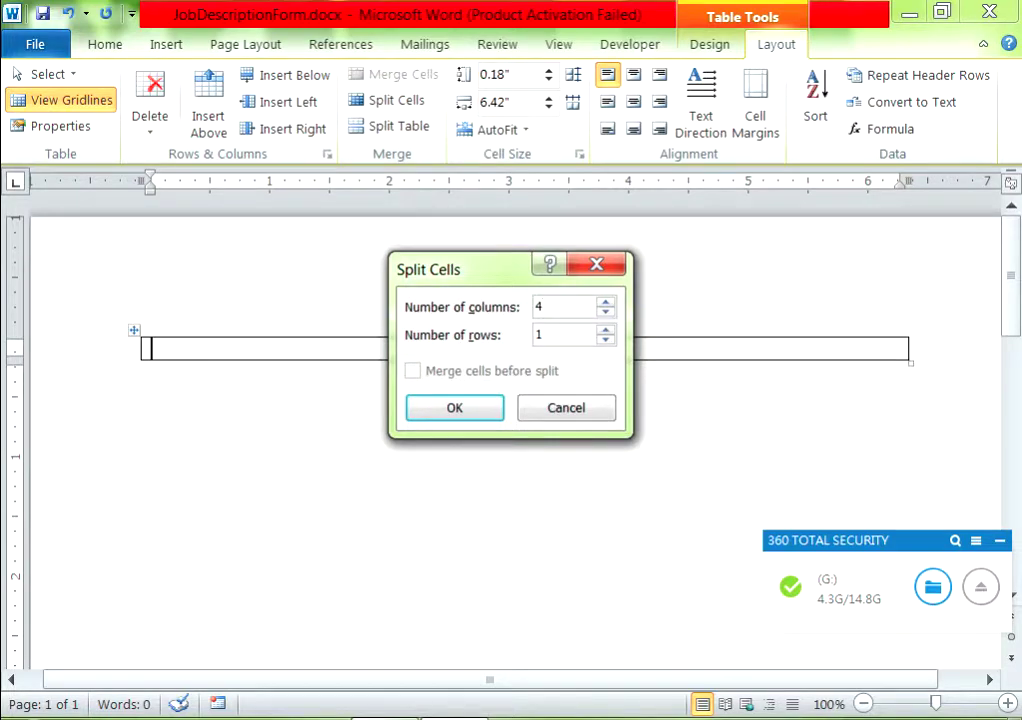
{"action": "key", "text": "Return"}
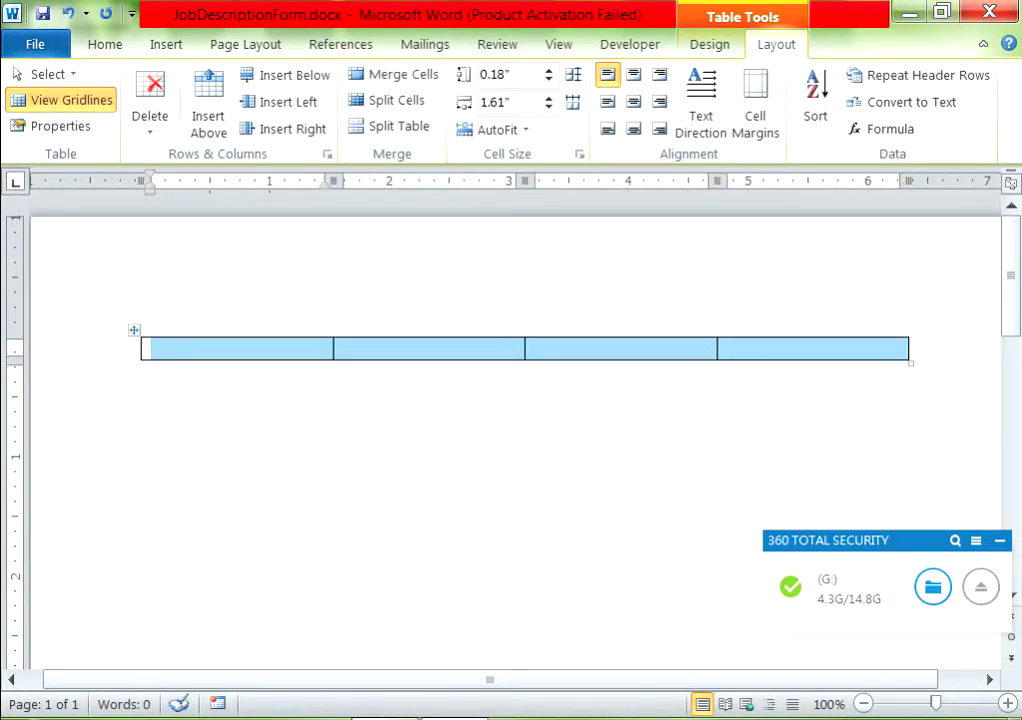
- Drag borders to narrow the first and third columns, then insert a second row below
{"action": "left_click", "coordinate": [343, 348]}
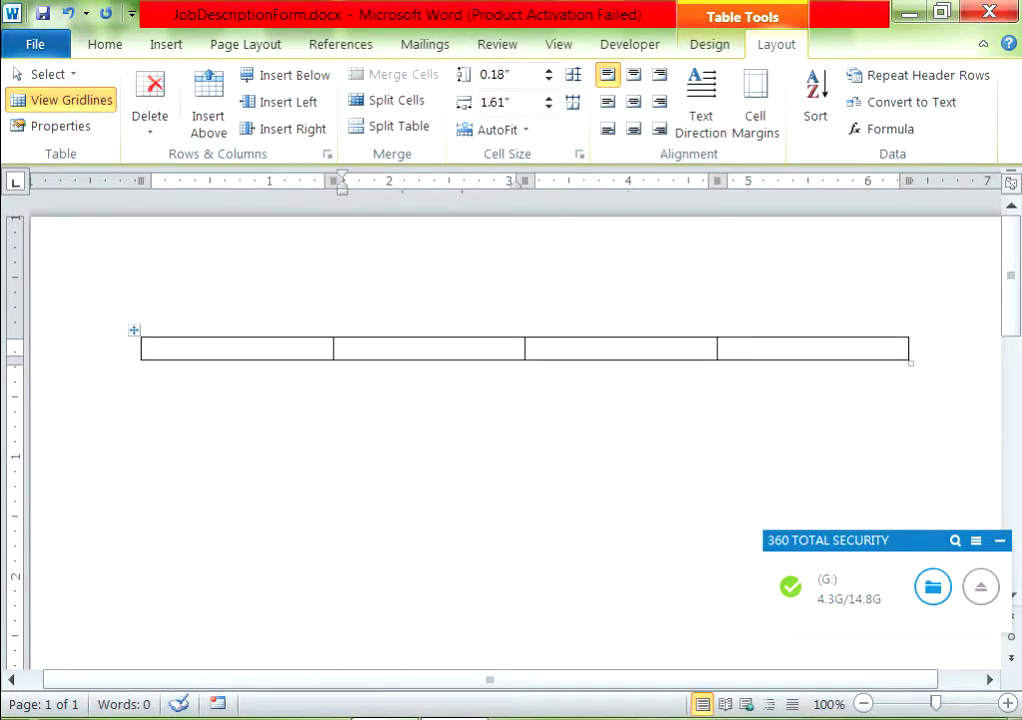
{"action": "left_click_drag", "start_coordinate": [333, 348], "coordinate": [292, 348]}
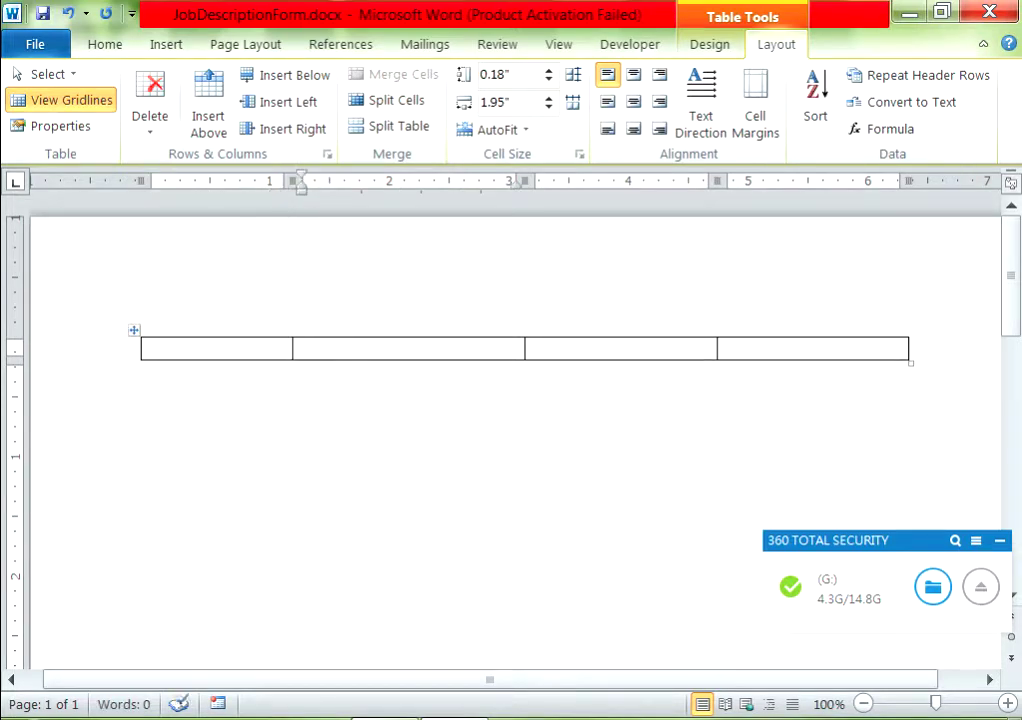
{"action": "left_click", "coordinate": [527, 348]}
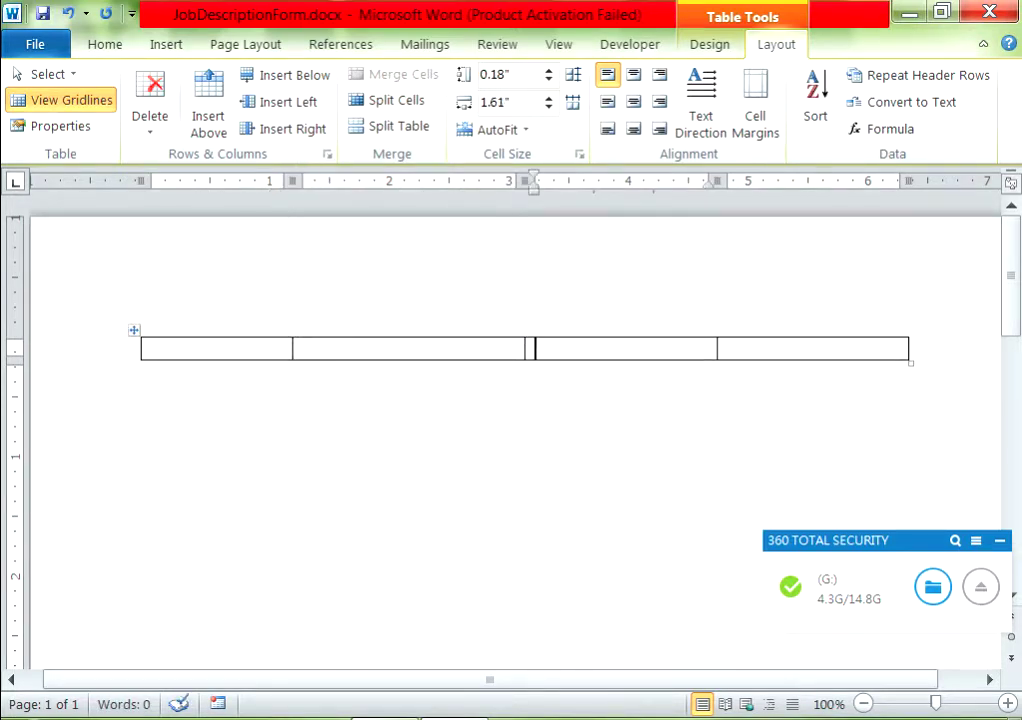
{"action": "left_click_drag", "start_coordinate": [717, 348], "coordinate": [674, 348]}
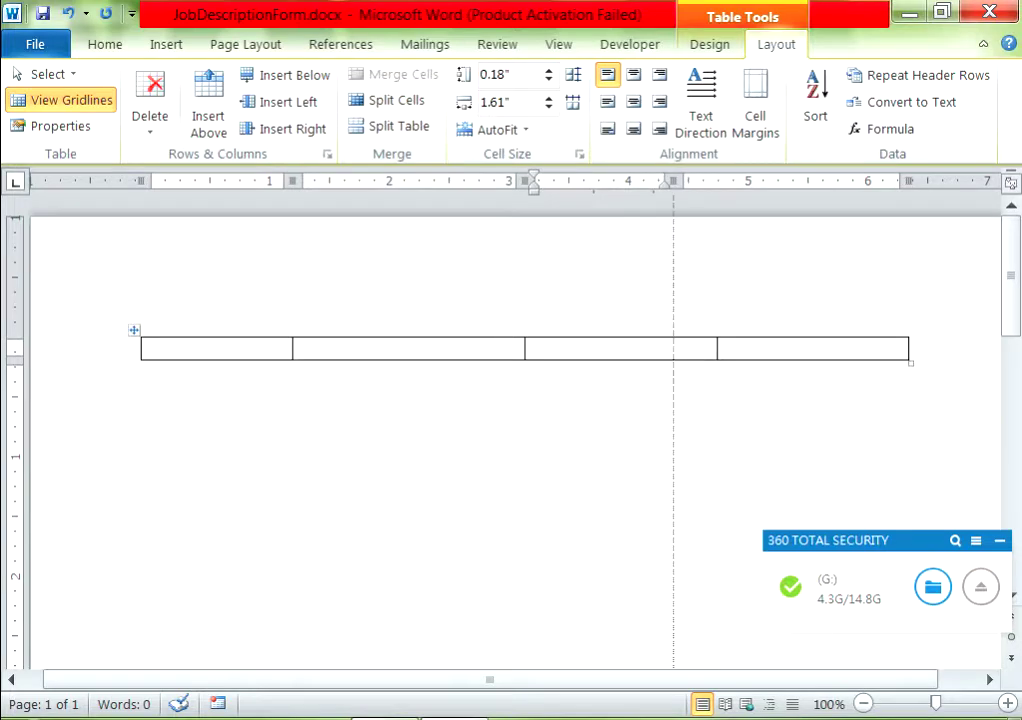
{"action": "left_click", "coordinate": [680, 348]}
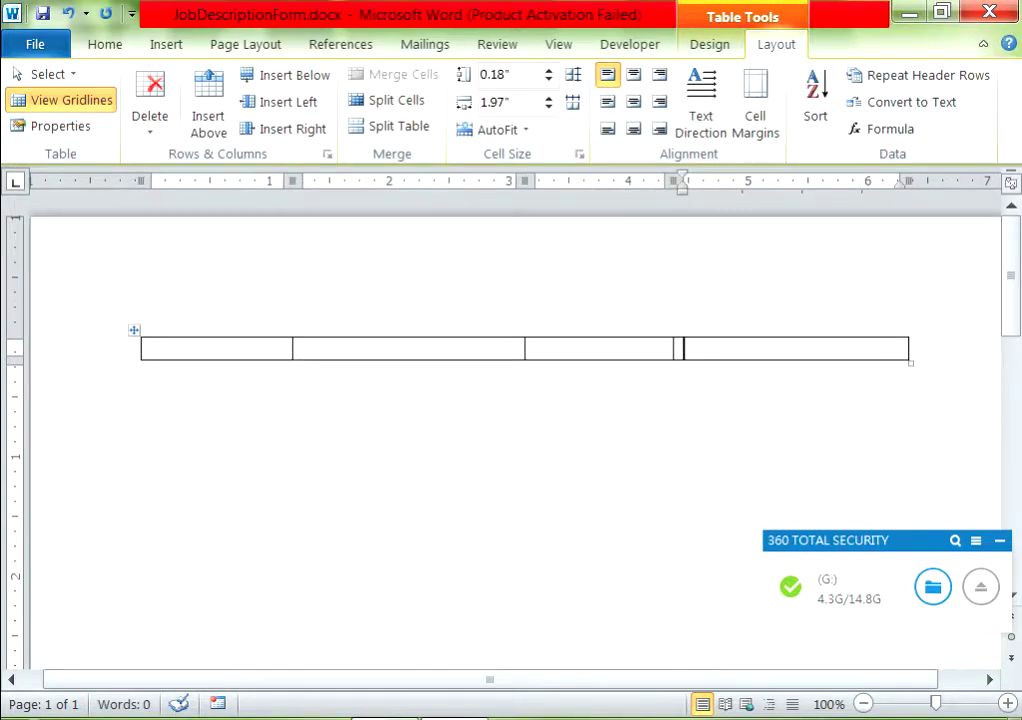
{"action": "left_click_drag", "start_coordinate": [674, 348], "coordinate": [681, 348]}
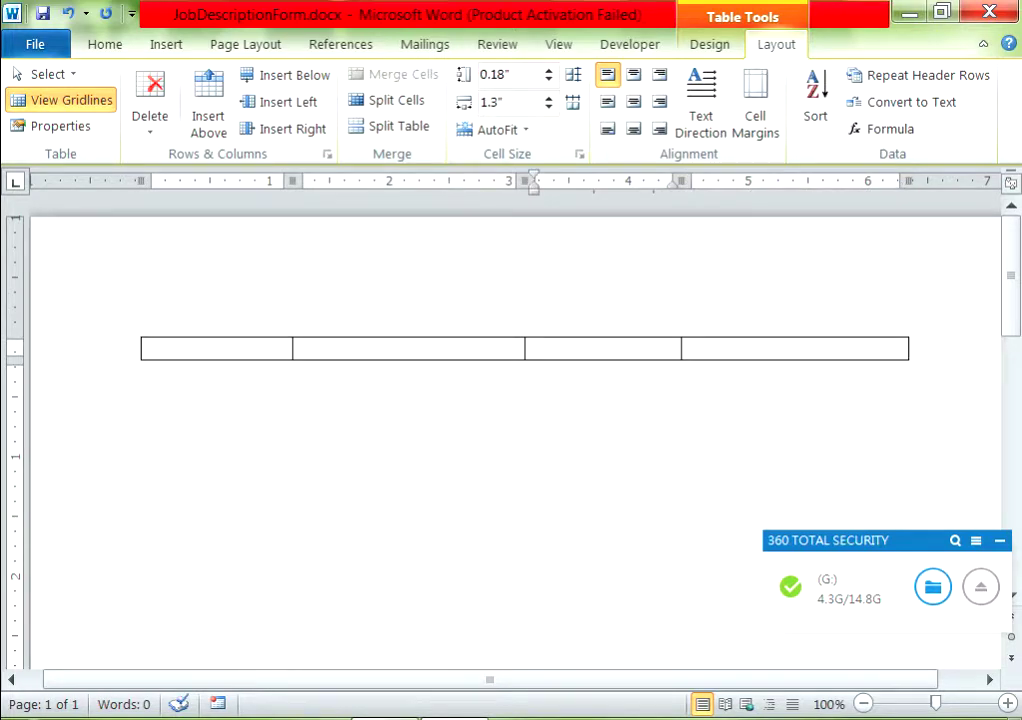
{"action": "left_click", "coordinate": [290, 75]}
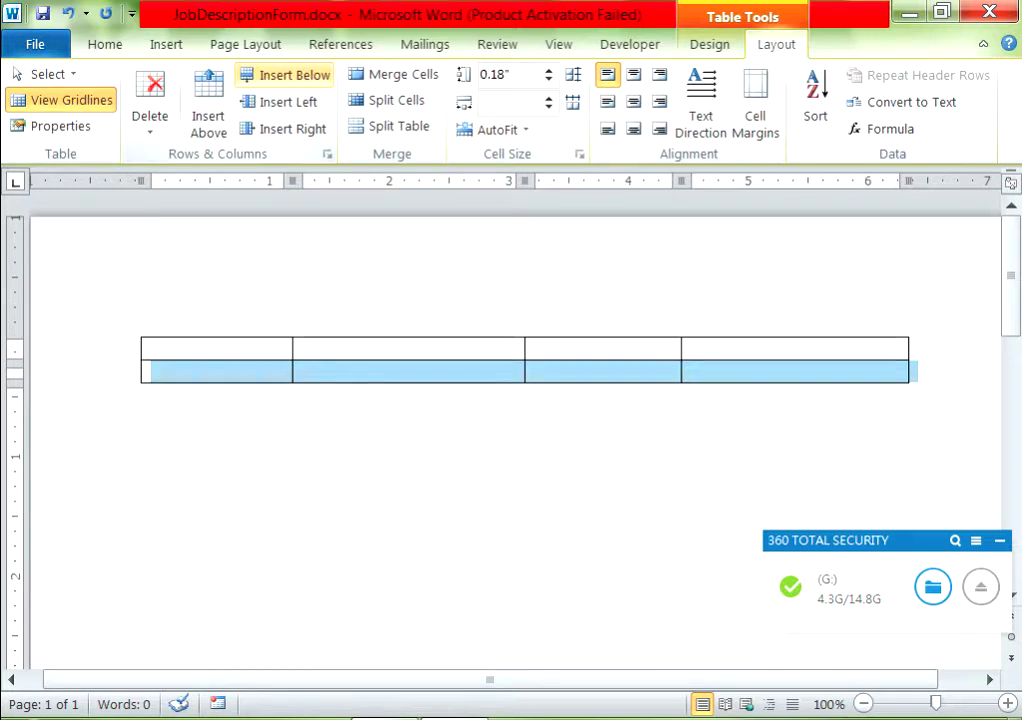
- Add several more rows to the bottom of the table
{"action": "double_click", "coordinate": [285, 75]}
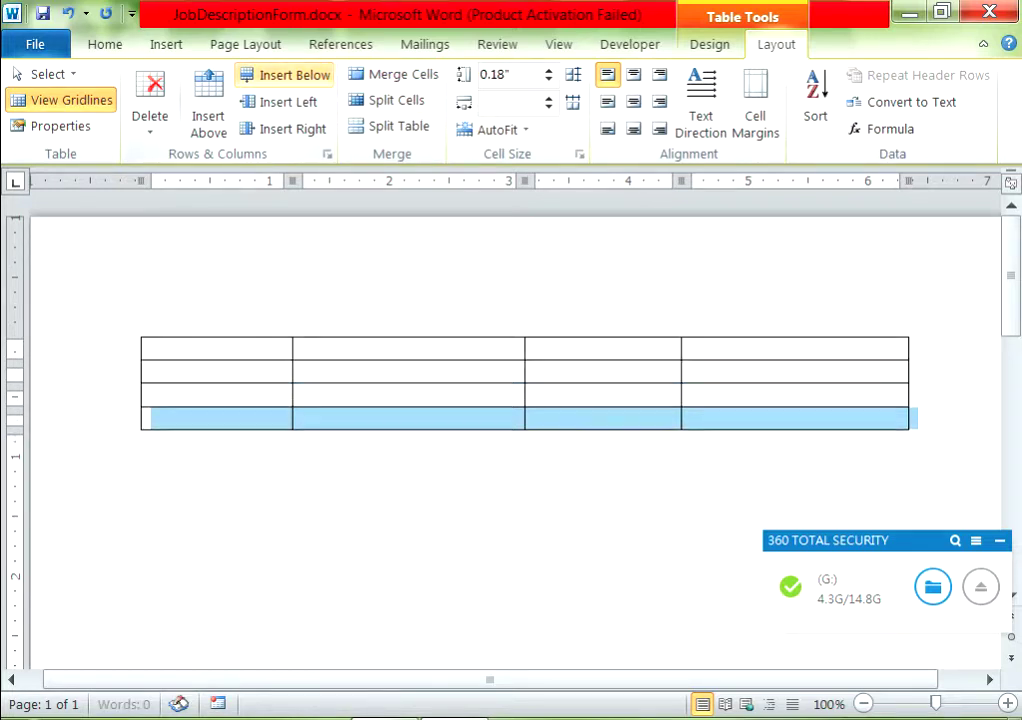
{"action": "left_click", "coordinate": [285, 75]}
{"action": "left_click", "coordinate": [285, 75]}
{"action": "left_click", "coordinate": [301, 464]}
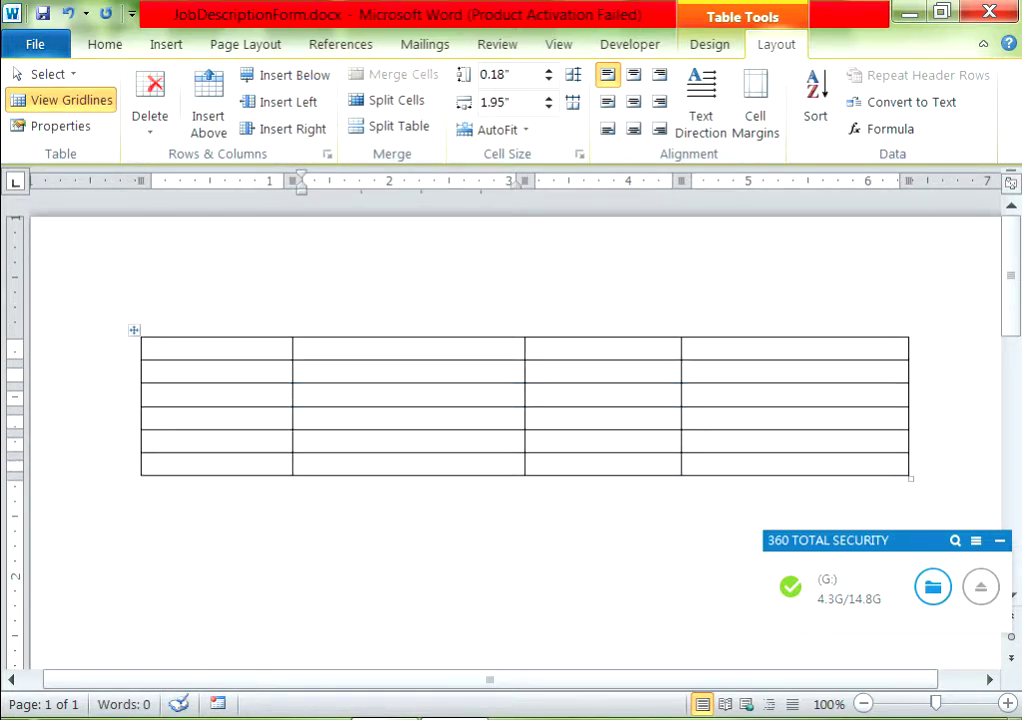
{"action": "left_click", "coordinate": [285, 75]}
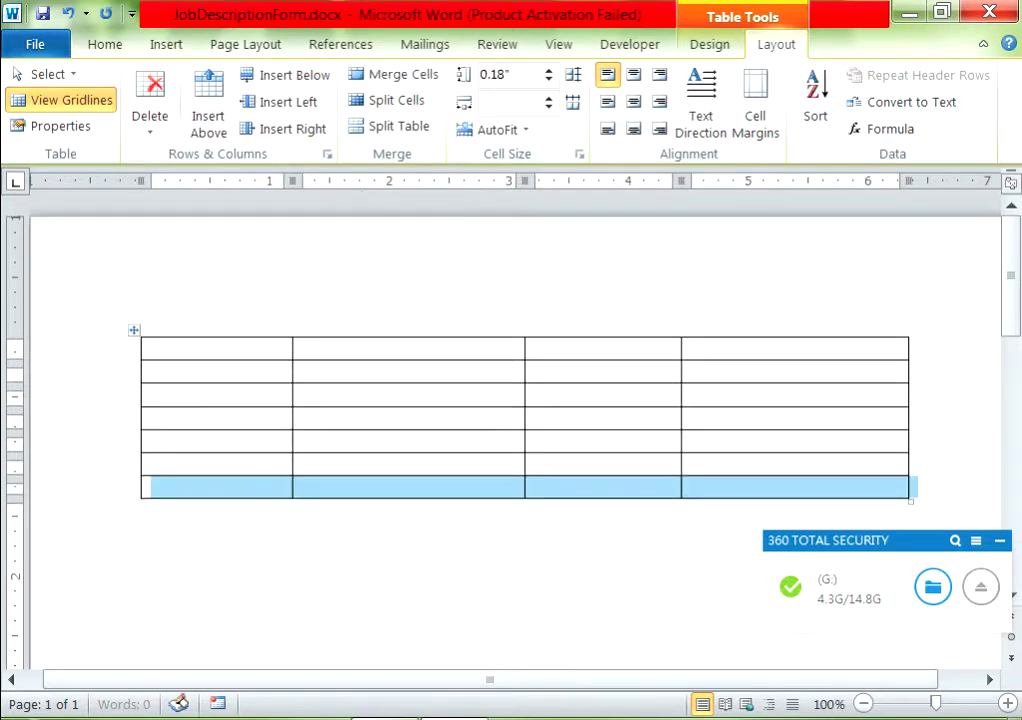
- Merge cells 2–4 of the bottom row into one wide cell and add a matching row below
{"action": "left_click_drag", "start_coordinate": [301, 487], "coordinate": [600, 487]}
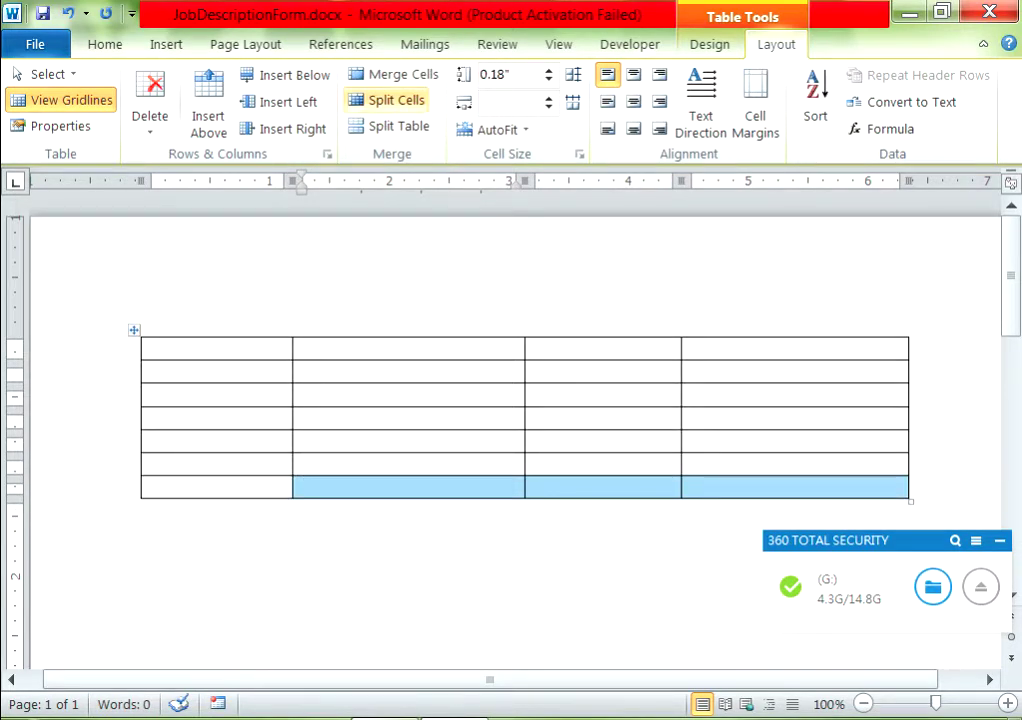
{"action": "left_click", "coordinate": [392, 74]}
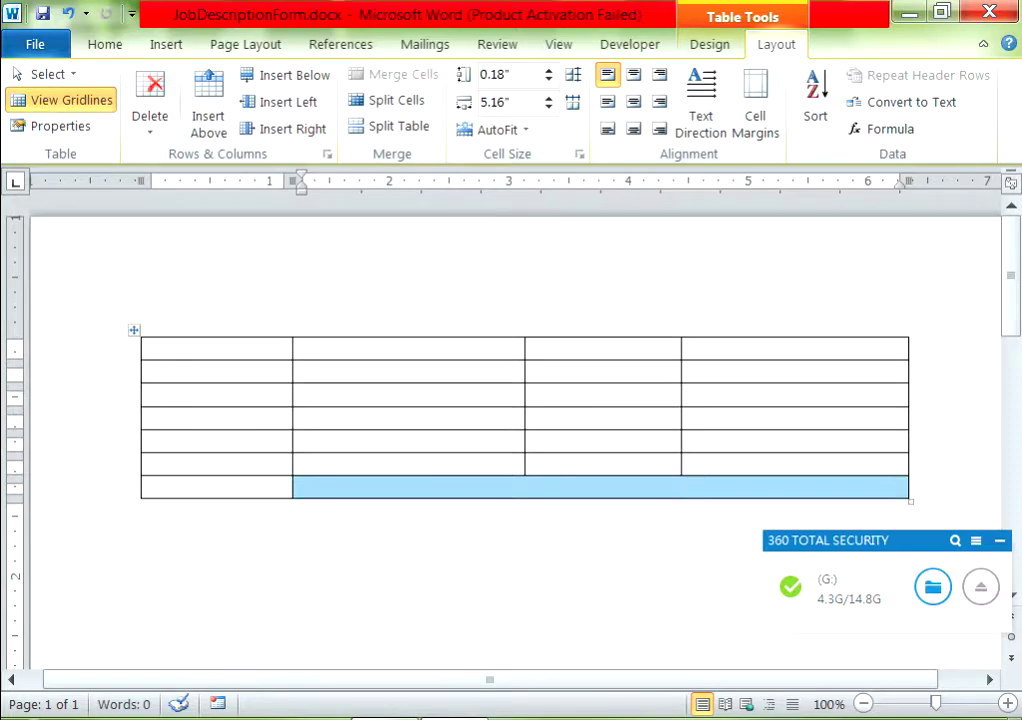
{"action": "left_click", "coordinate": [285, 75]}
{"action": "left_click", "coordinate": [304, 508]}
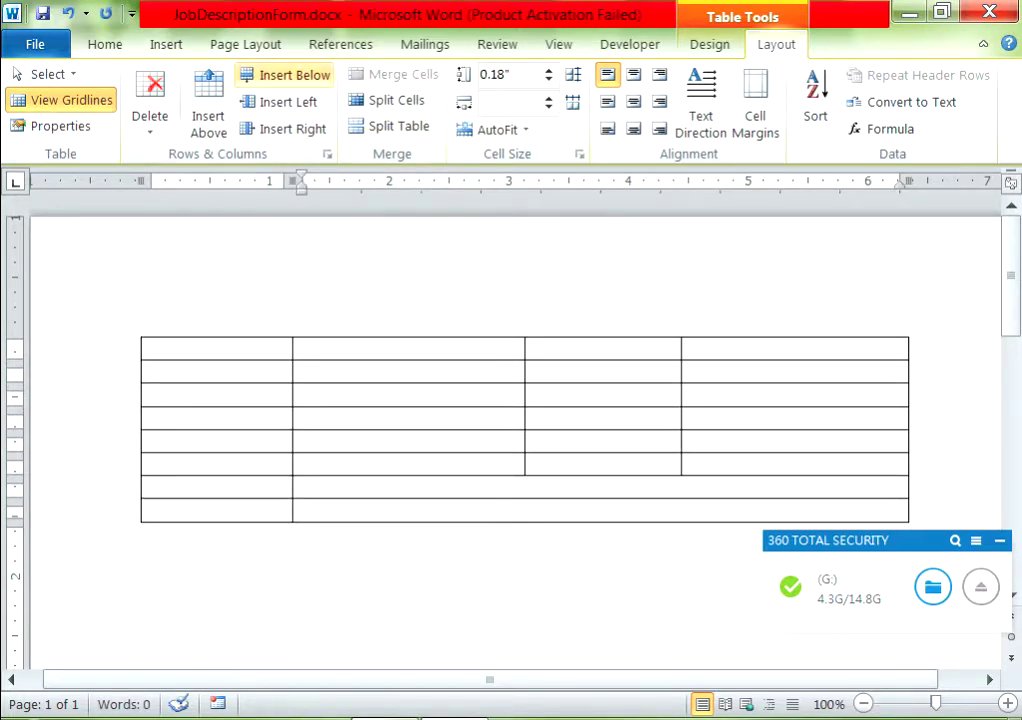
- Add a bottom row and merge it into one full-width cell
{"action": "left_click", "coordinate": [285, 75]}
{"action": "left_click", "coordinate": [150, 533]}
{"action": "left_click", "coordinate": [130, 533]}
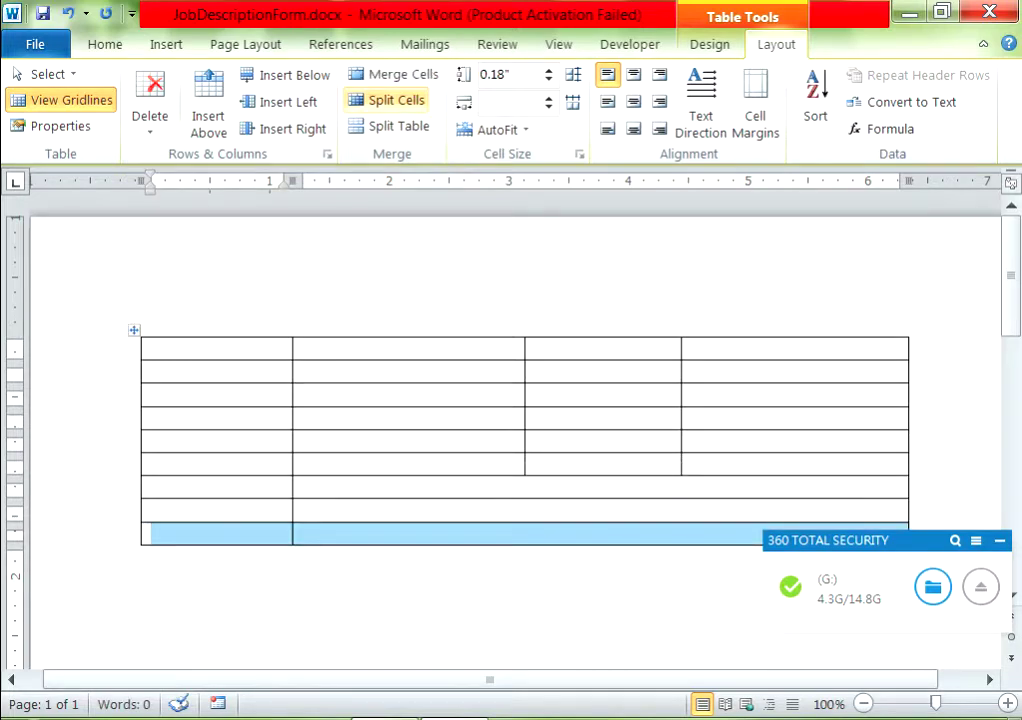
{"action": "left_click", "coordinate": [392, 74]}
{"action": "left_click", "coordinate": [149, 533]}
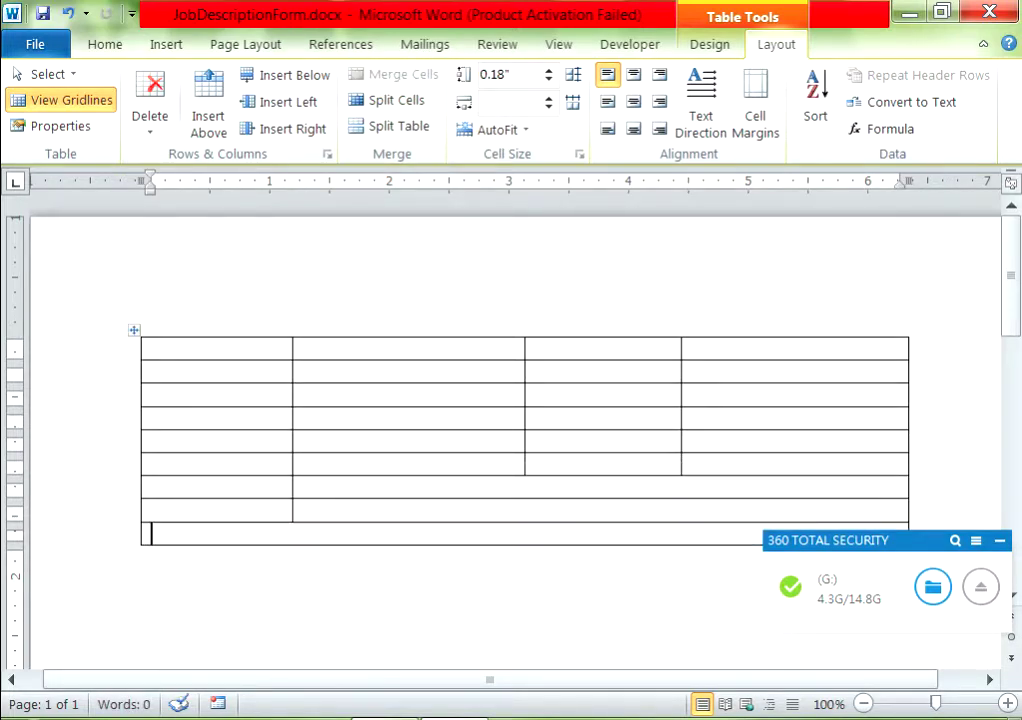
- Add another bottom row and split it into two columns
{"action": "left_click", "coordinate": [130, 533]}
{"action": "left_click", "coordinate": [149, 533]}
{"action": "left_click", "coordinate": [285, 75]}
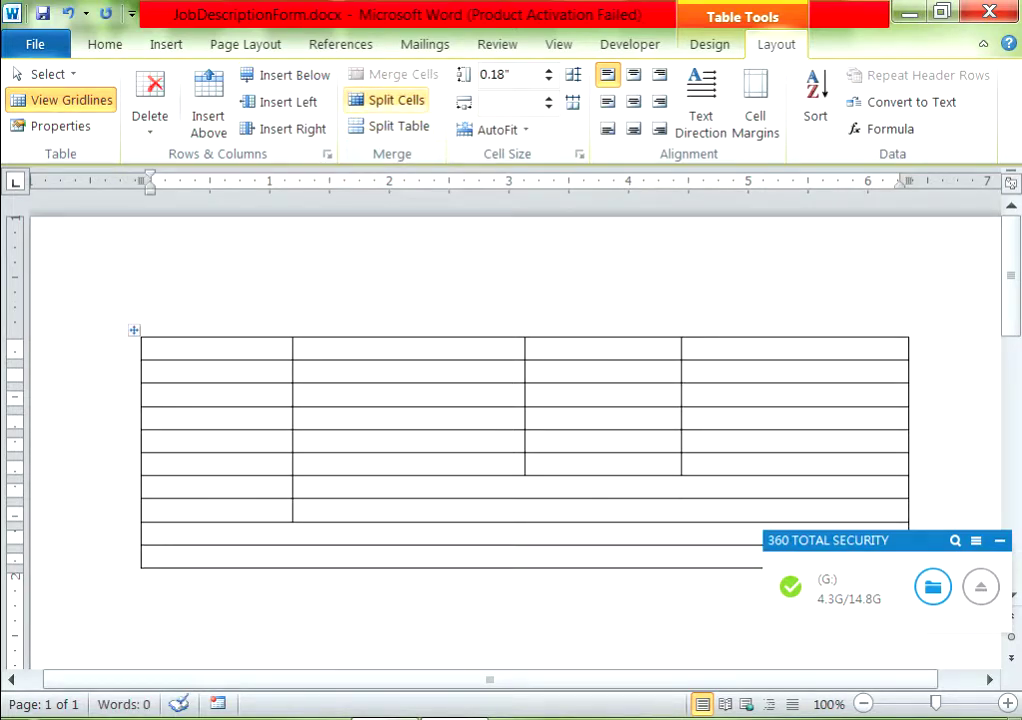
{"action": "left_click", "coordinate": [390, 100]}
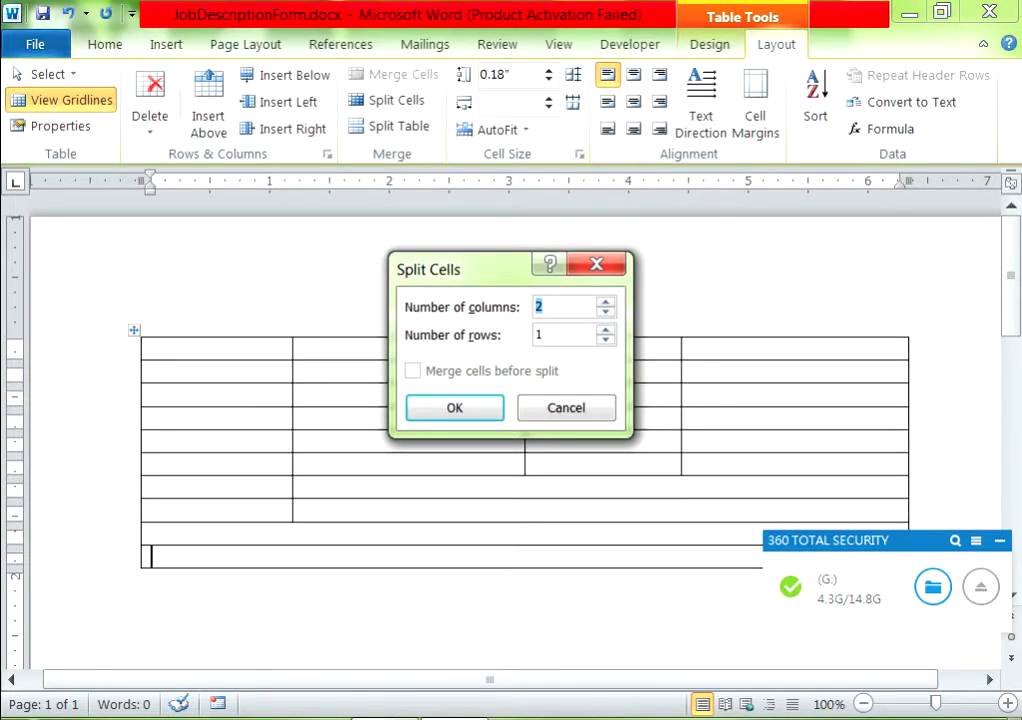
{"action": "key", "text": "Return"}
{"action": "left_click", "coordinate": [150, 533]}
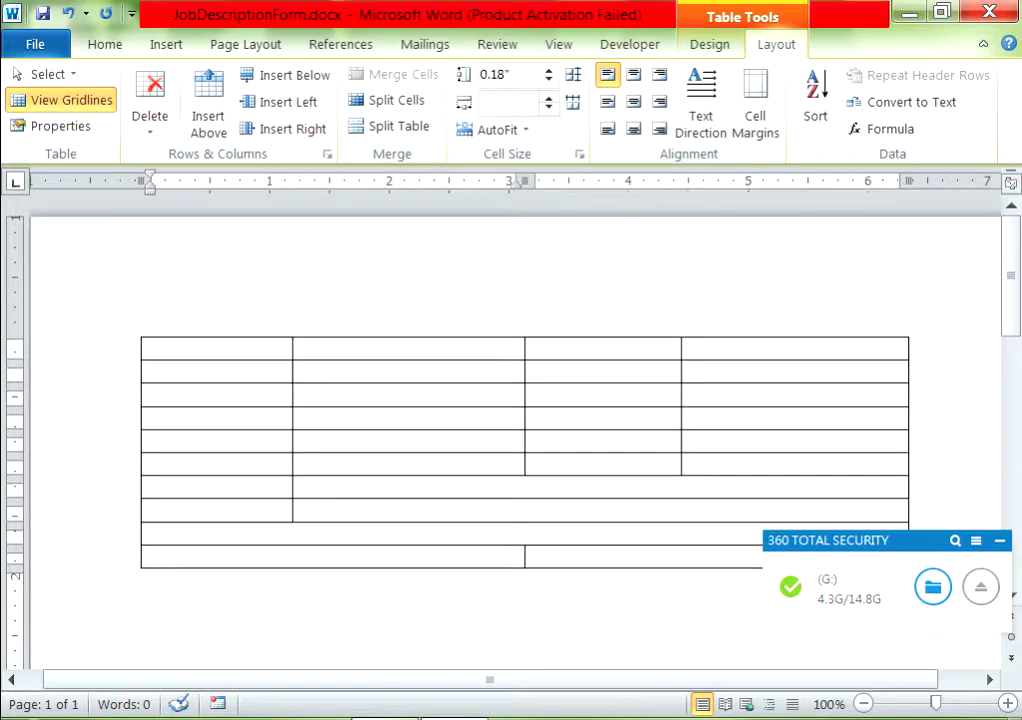
- Set the two-column bottom row's height to 1.2"
{"action": "left_click", "coordinate": [150, 556]}
{"action": "left_click", "coordinate": [548, 74]}
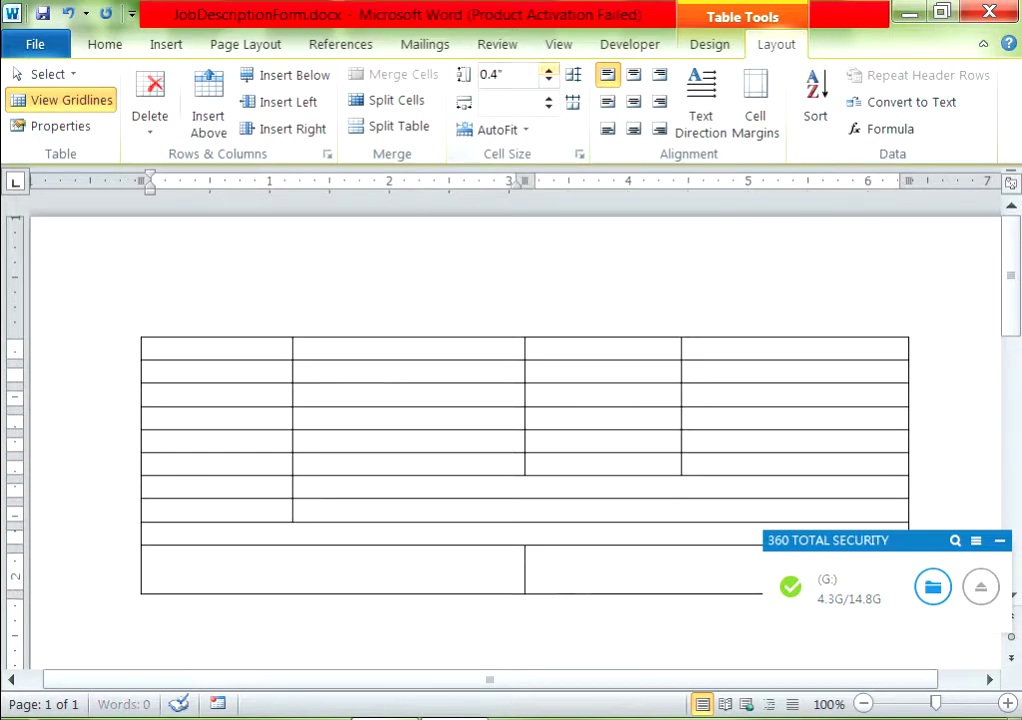
{"action": "left_click", "coordinate": [548, 70]}
{"action": "left_click", "coordinate": [548, 70]}
{"action": "left_click", "coordinate": [548, 70]}
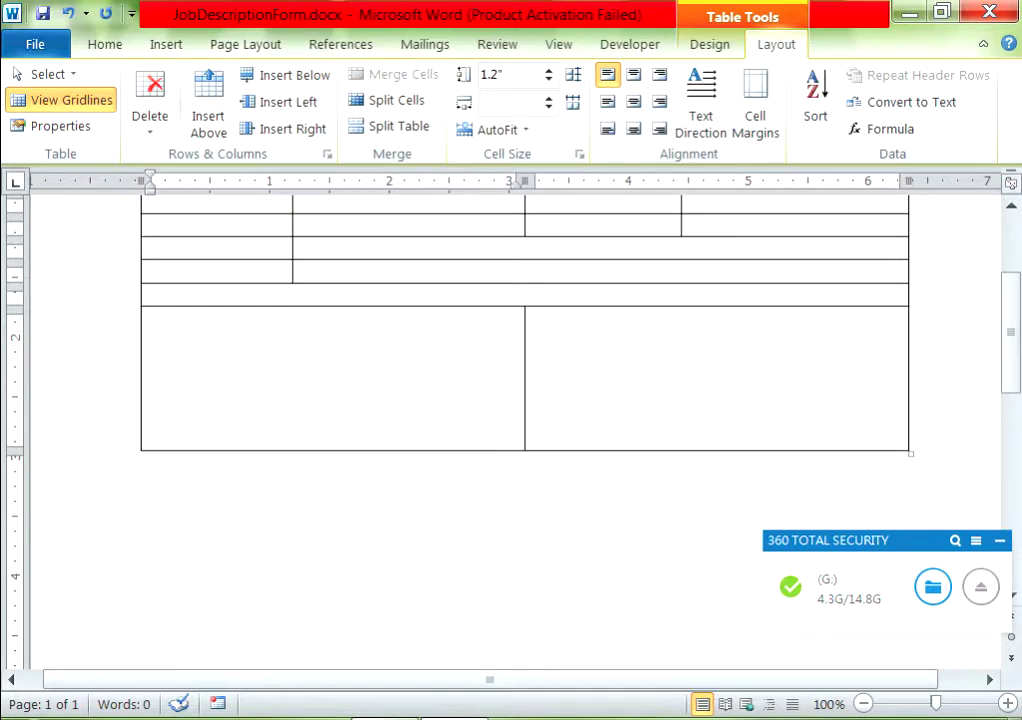
- Add a row, shrink it to minimum height, and merge it into a single cell
{"action": "left_click", "coordinate": [292, 75]}
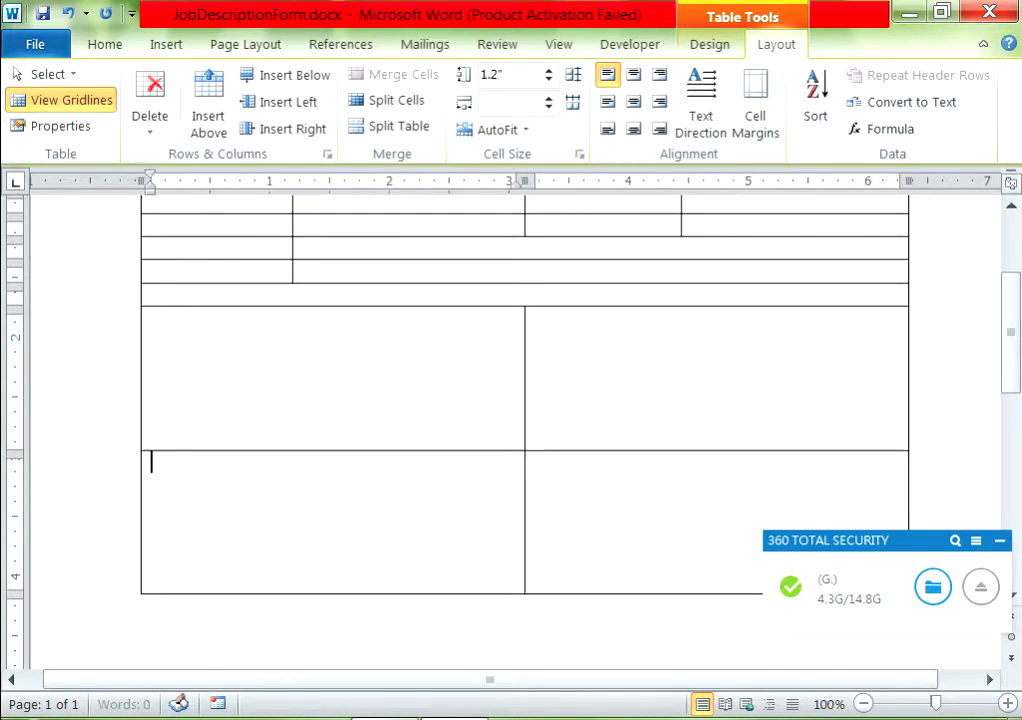
{"action": "left_click", "coordinate": [548, 81]}
{"action": "left_click", "coordinate": [548, 81]}
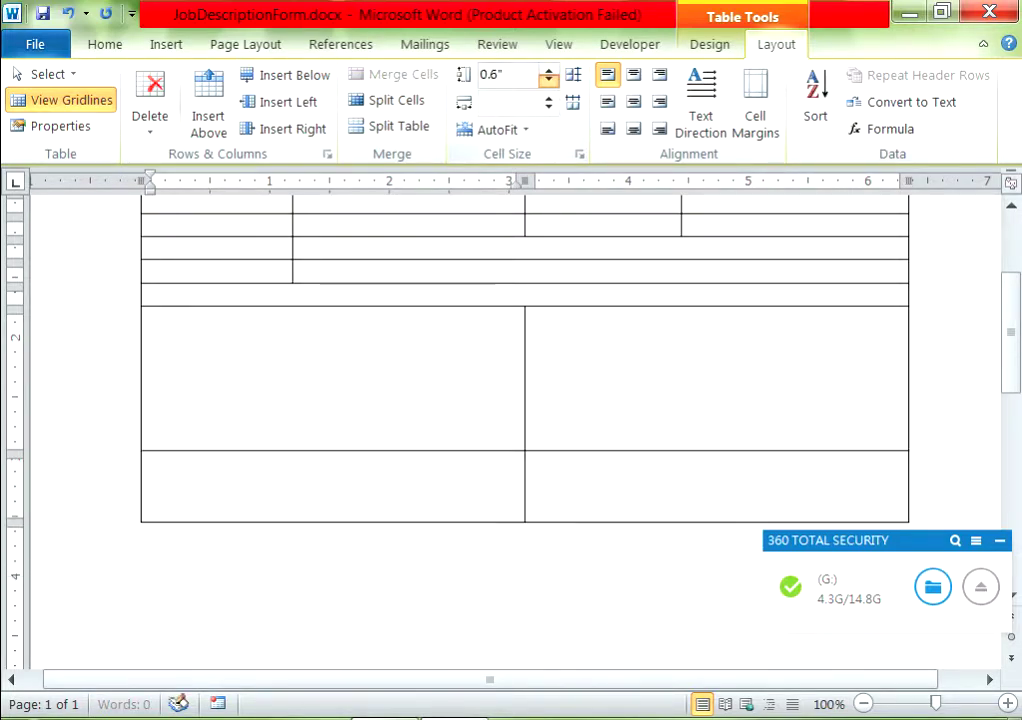
{"action": "left_click", "coordinate": [548, 81]}
{"action": "left_click", "coordinate": [548, 81]}
{"action": "left_click", "coordinate": [548, 81]}
{"action": "left_click", "coordinate": [548, 81]}
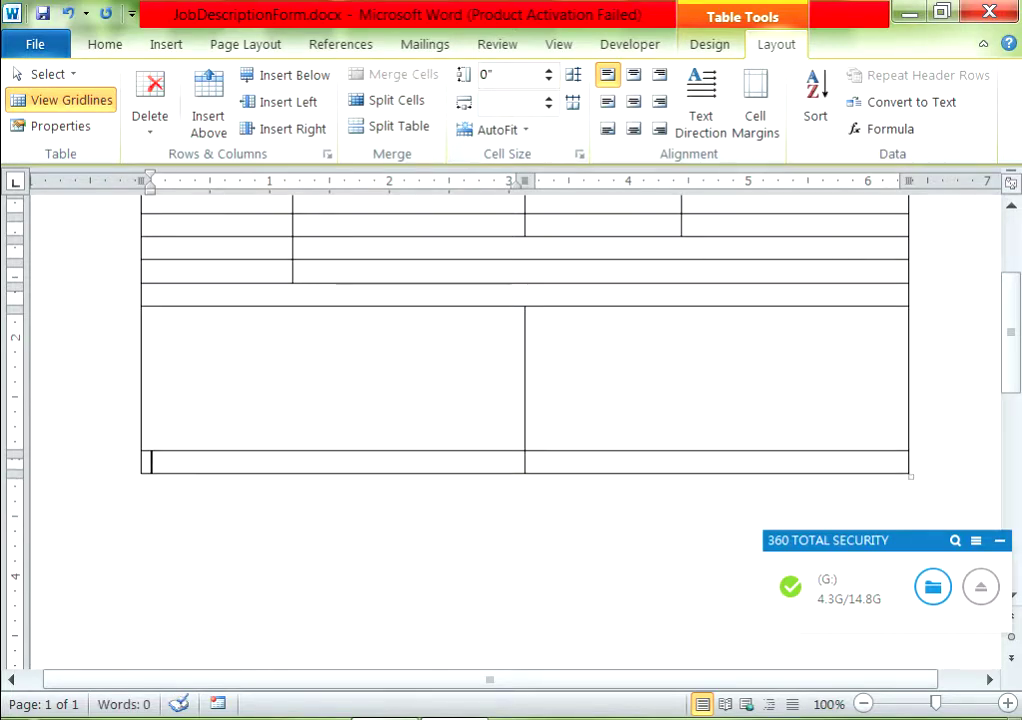
{"action": "left_click", "coordinate": [135, 461]}
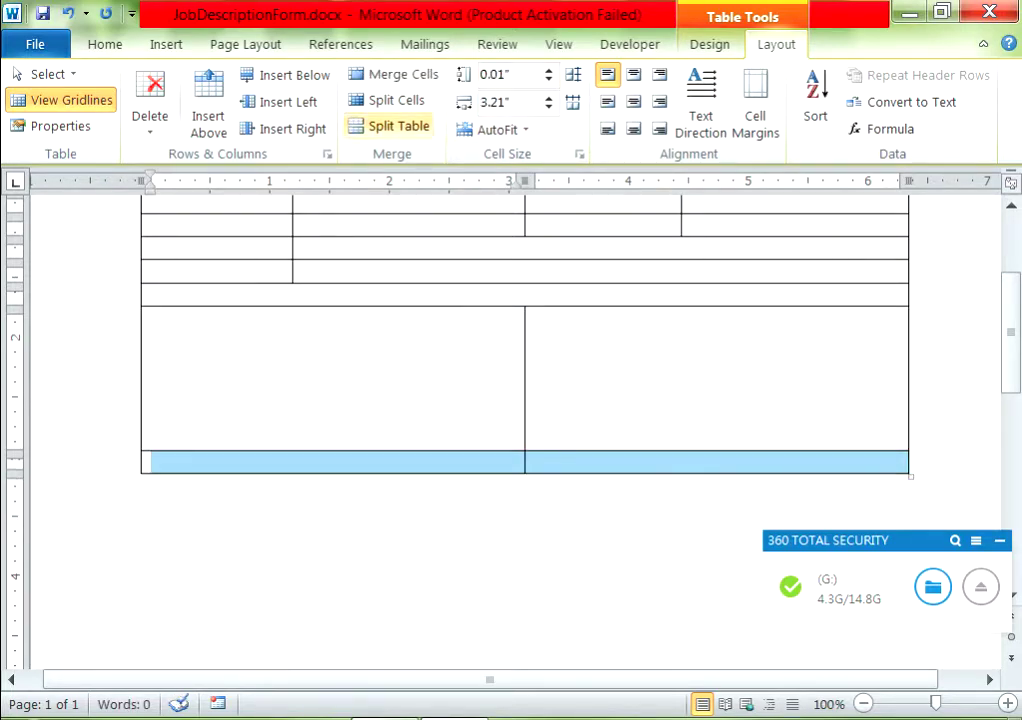
{"action": "left_click", "coordinate": [395, 74]}
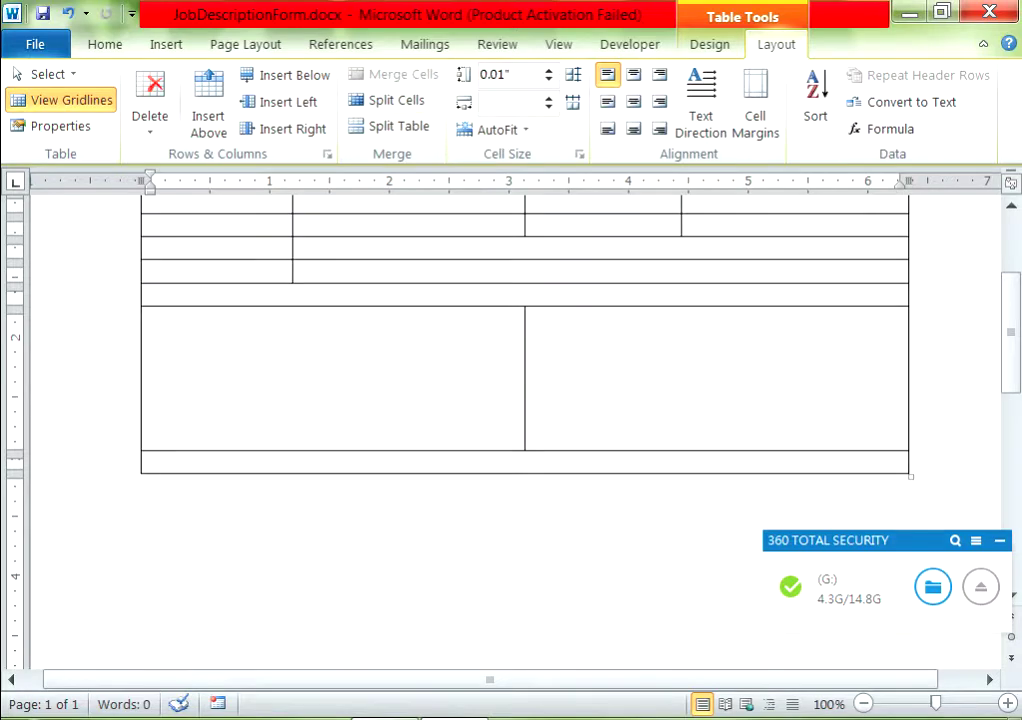
- Add a full-width row below and raise its height to about 3.2"
{"action": "left_click", "coordinate": [285, 75]}
{"action": "left_click", "coordinate": [150, 484]}
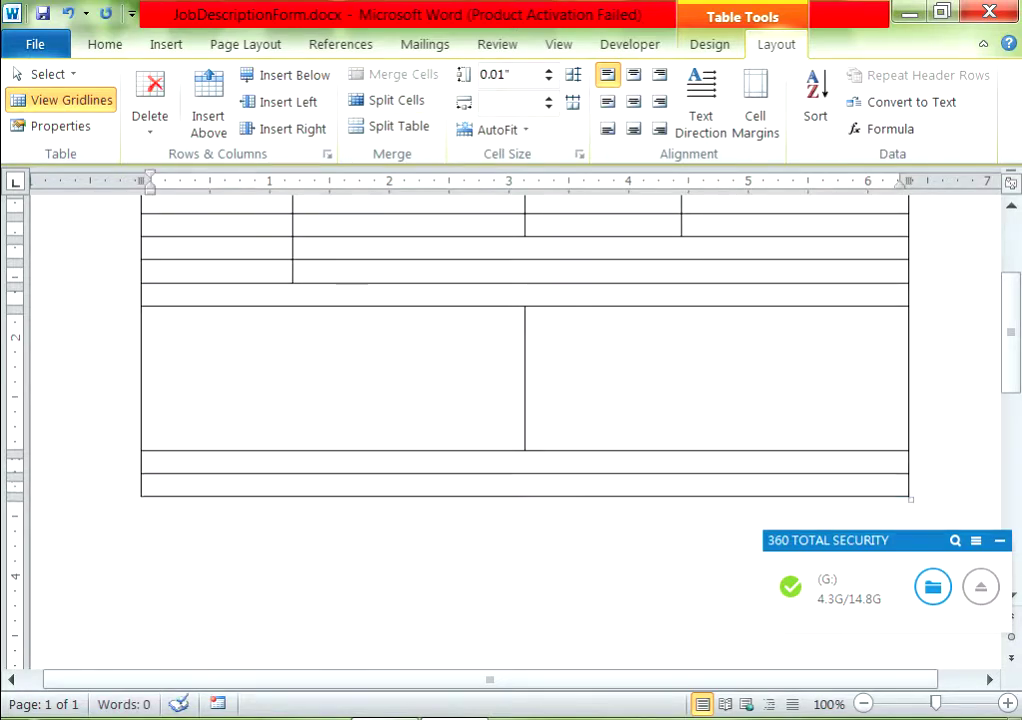
{"action": "left_click", "coordinate": [548, 74]}
{"action": "left_click", "coordinate": [548, 74]}
{"action": "left_click", "coordinate": [548, 74]}
{"action": "left_click", "coordinate": [548, 74]}
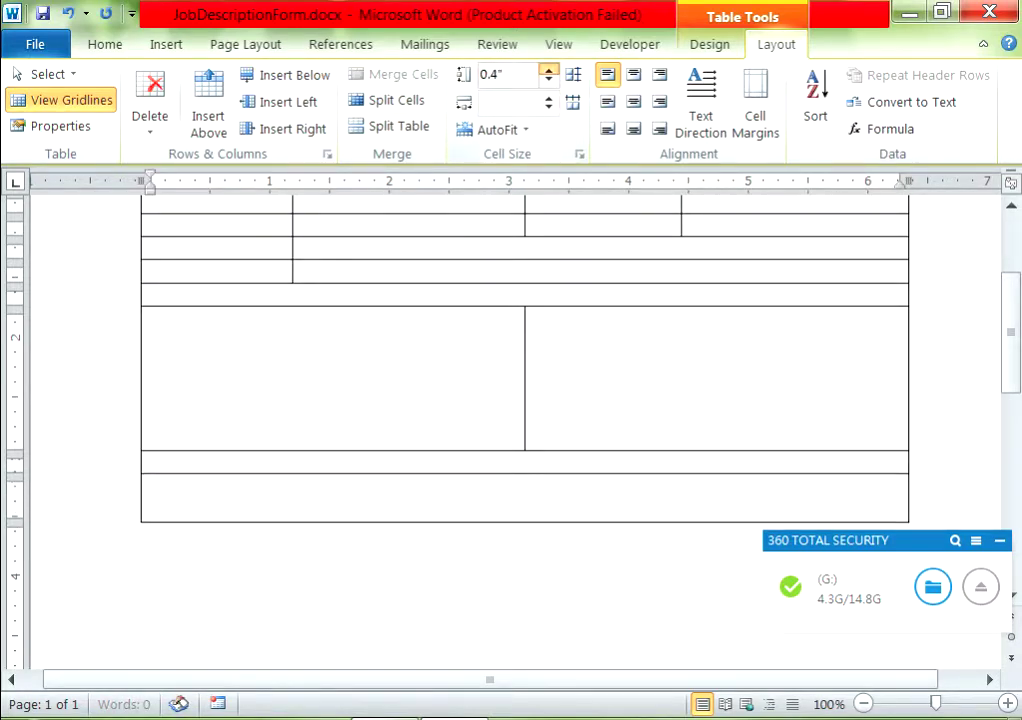
{"action": "left_click", "coordinate": [548, 74]}
{"action": "left_click", "coordinate": [548, 74]}
{"action": "left_click", "coordinate": [548, 74]}
{"action": "left_click", "coordinate": [548, 74]}
{"action": "left_click", "coordinate": [548, 74]}
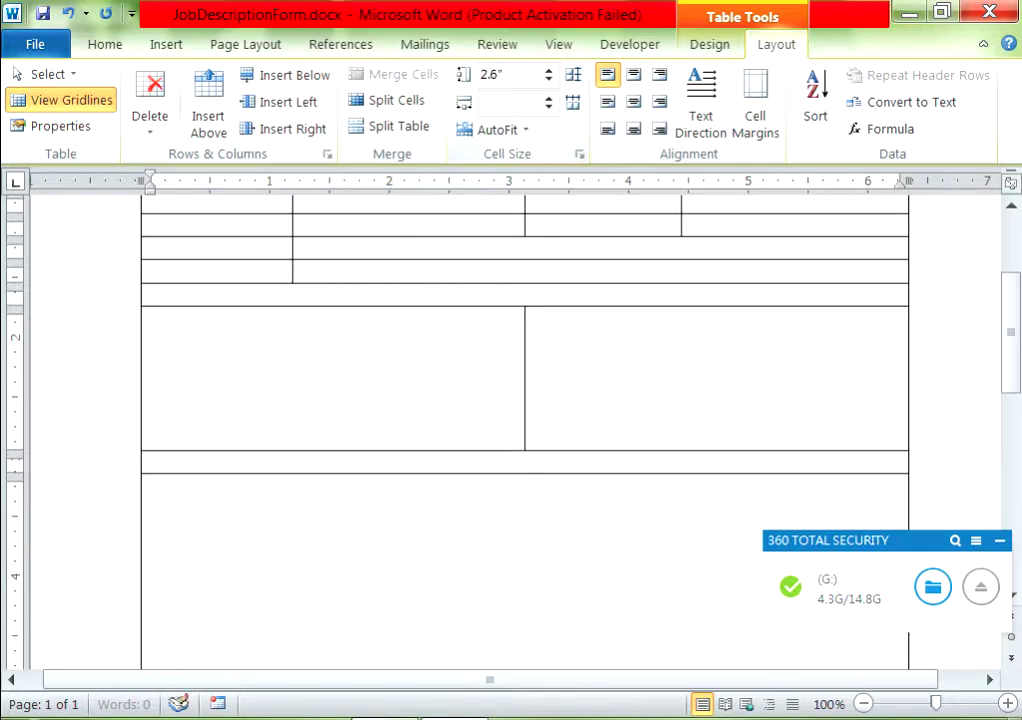
{"action": "left_click", "coordinate": [548, 74]}
{"action": "left_click", "coordinate": [548, 74]}
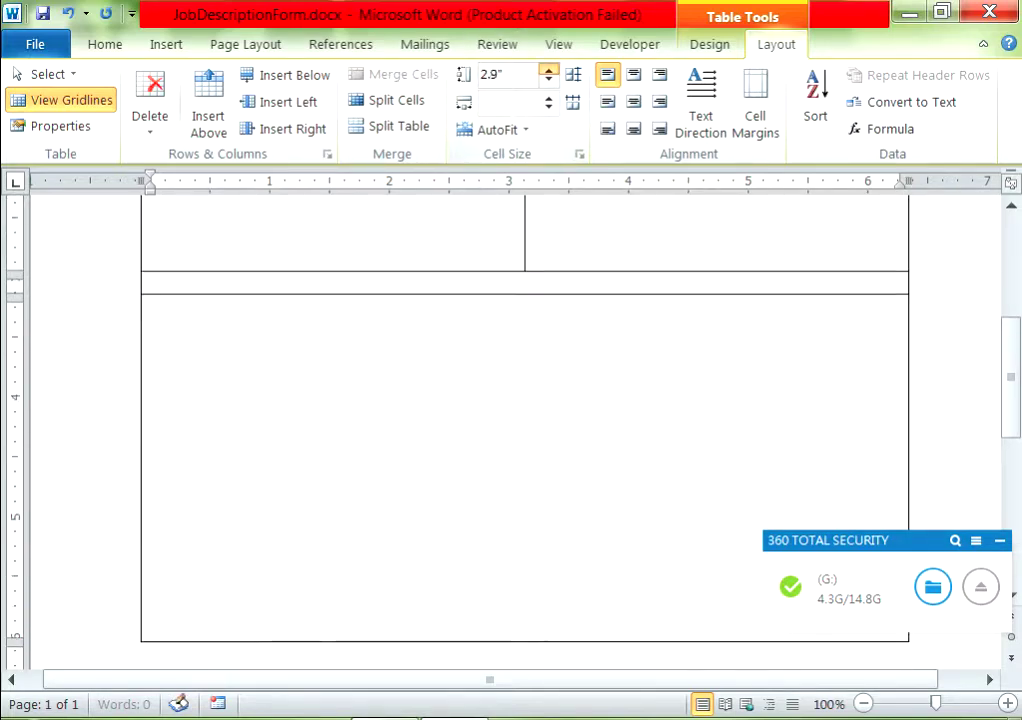
{"action": "left_click", "coordinate": [548, 74]}
{"action": "left_click", "coordinate": [548, 74]}
{"action": "left_click", "coordinate": [548, 74]}
{"action": "left_click", "coordinate": [548, 74]}
- Add a thin row below the tall row and split it into 4 columns
{"action": "scroll", "coordinate": [520, 430], "scroll_direction": "down", "scroll_amount": 4}
{"action": "scroll", "coordinate": [520, 430], "scroll_direction": "down", "scroll_amount": 2}
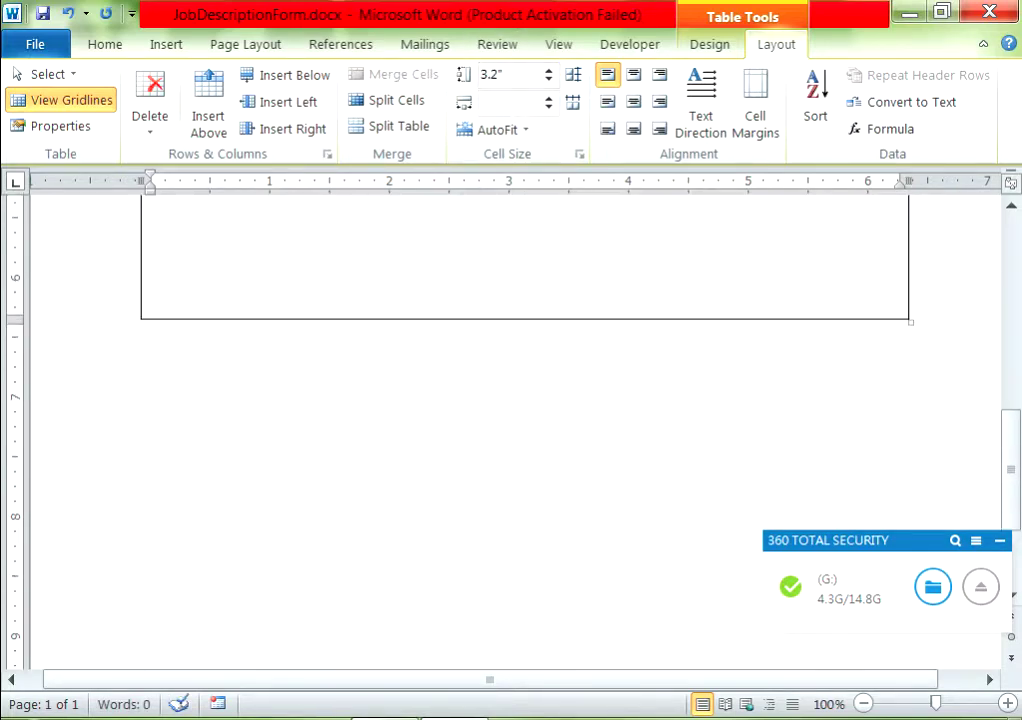
{"action": "scroll", "coordinate": [520, 430], "scroll_direction": "up", "scroll_amount": 2}
{"action": "scroll", "coordinate": [520, 430], "scroll_direction": "up", "scroll_amount": 1}
{"action": "scroll", "coordinate": [520, 430], "scroll_direction": "up", "scroll_amount": 1}
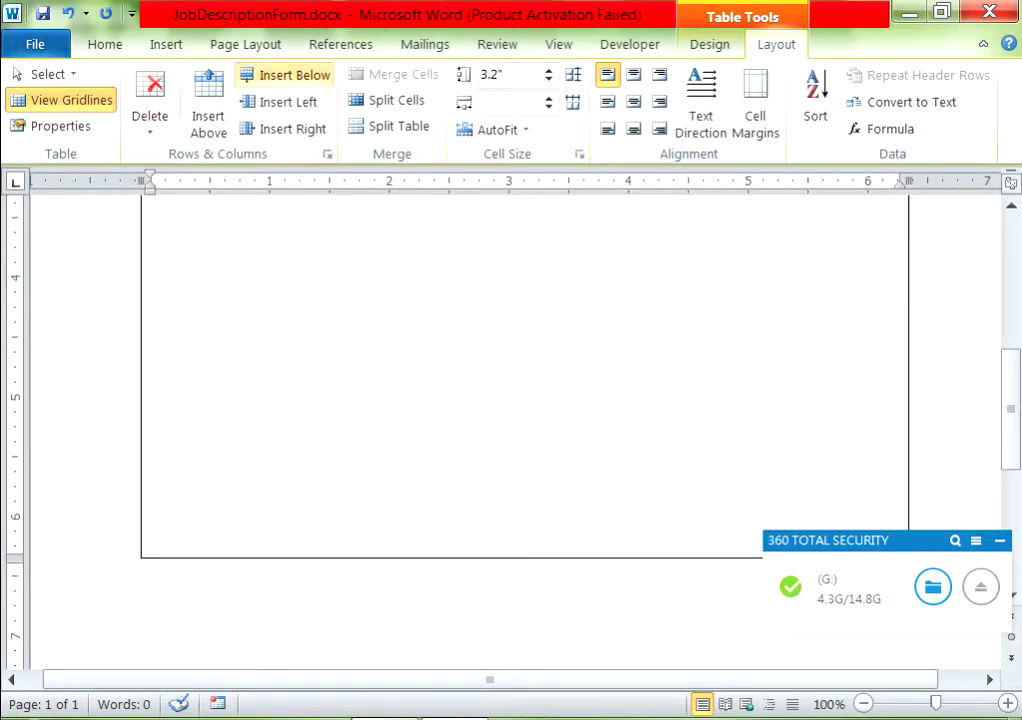
{"action": "left_click", "coordinate": [285, 74]}
{"action": "left_click", "coordinate": [151, 270]}
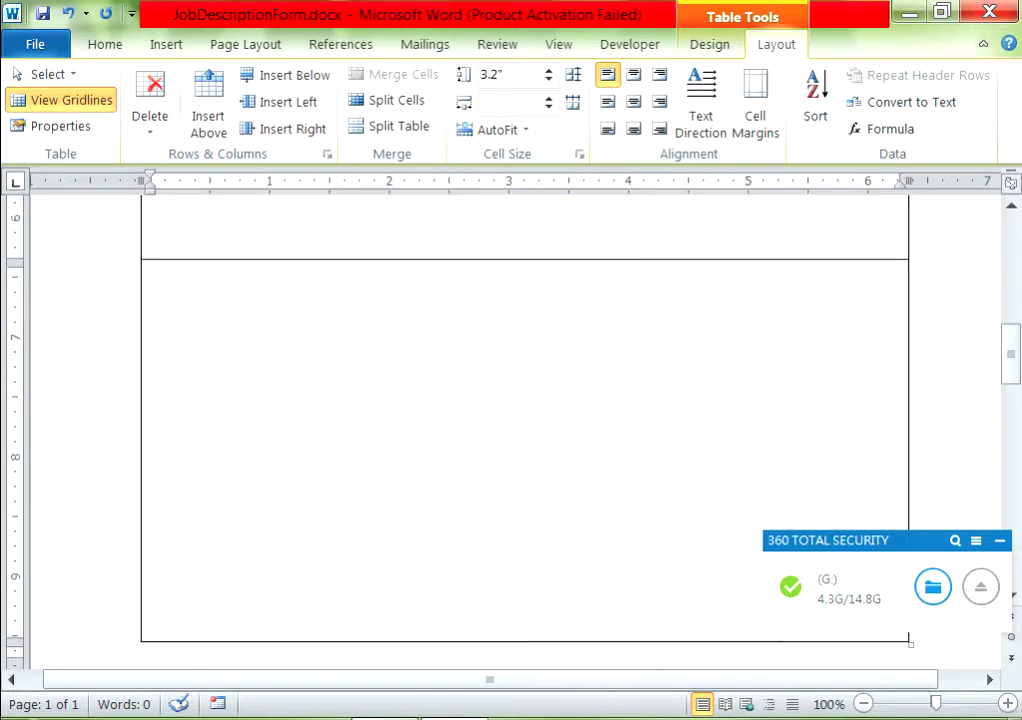
{"action": "left_click", "coordinate": [548, 79]}
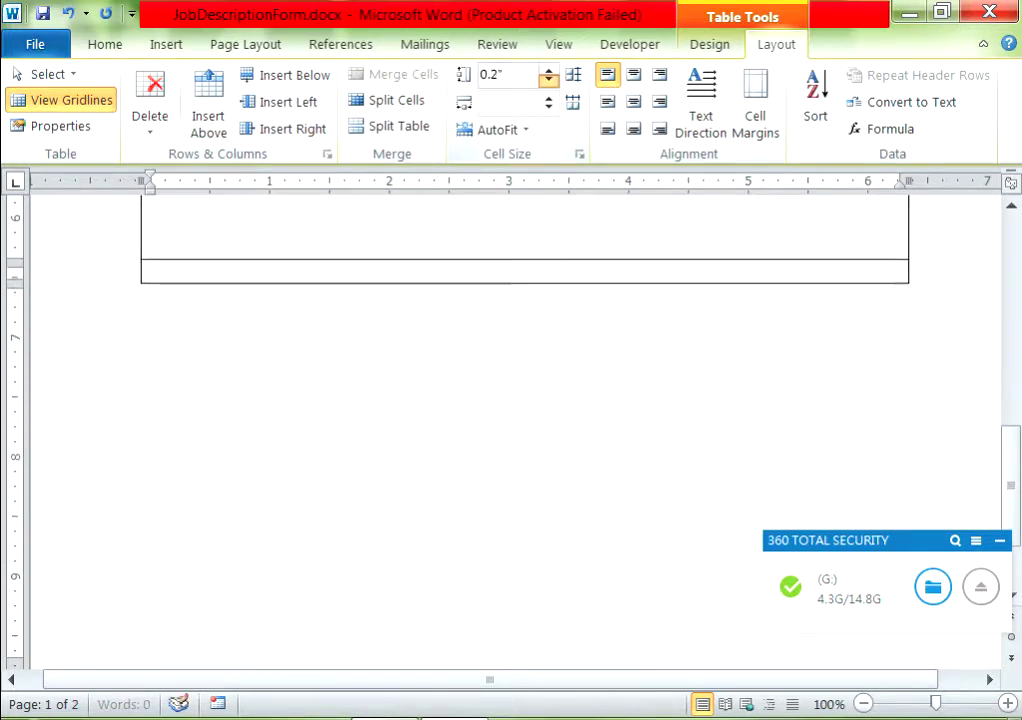
{"action": "left_click", "coordinate": [390, 100]}
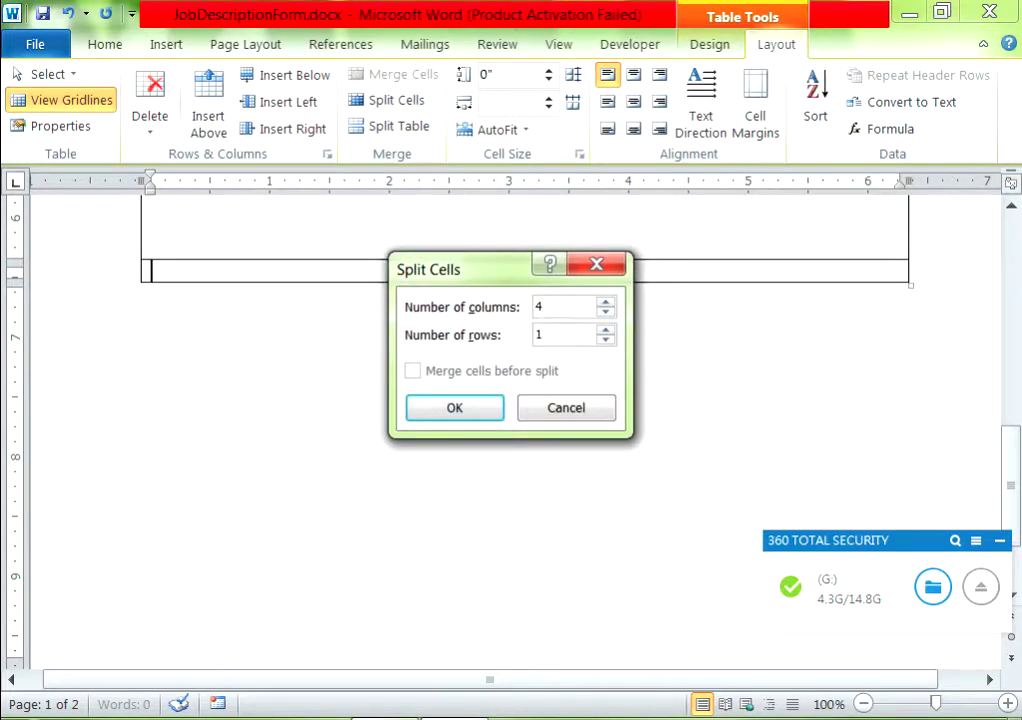
{"action": "key", "text": "Return"}
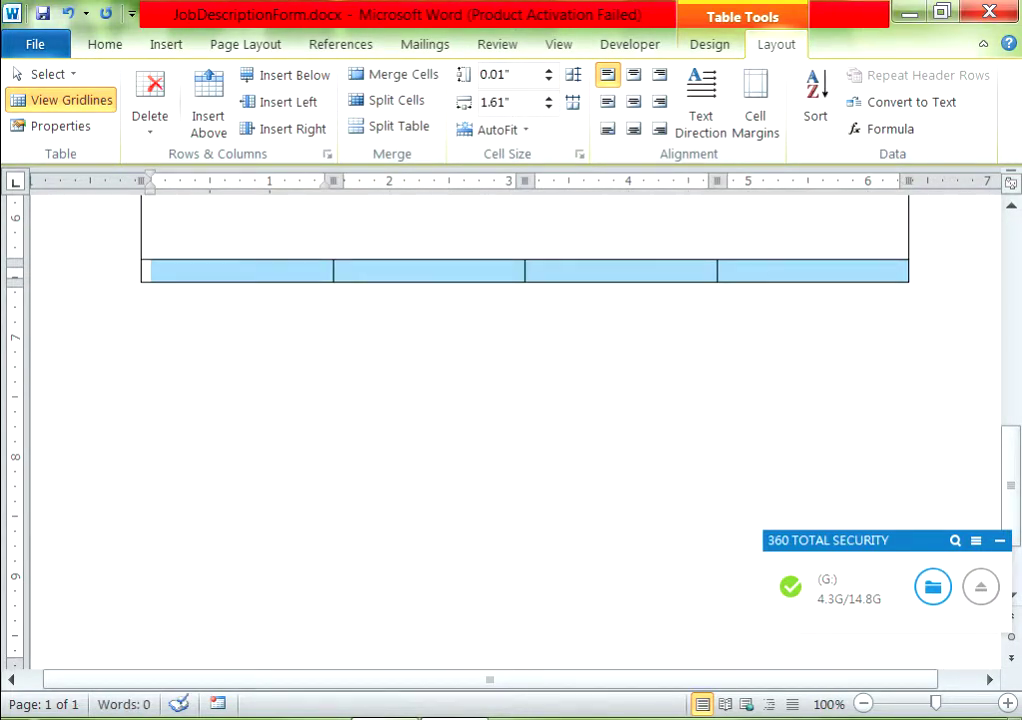
- Drag the new row's column borders to match the top rows' column widths
{"action": "scroll", "coordinate": [525, 400], "scroll_direction": "up", "scroll_amount": 1}
{"action": "scroll", "coordinate": [525, 400], "scroll_direction": "up", "scroll_amount": 1}
{"action": "scroll", "coordinate": [525, 400], "scroll_direction": "up", "scroll_amount": 2}
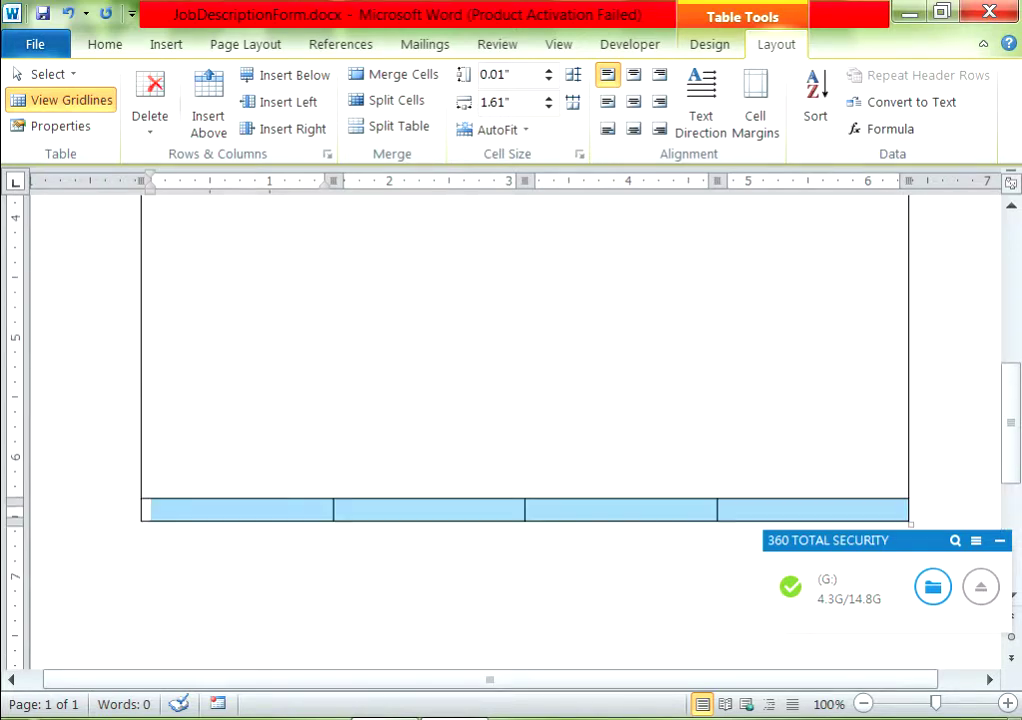
{"action": "left_click", "coordinate": [325, 510]}
{"action": "left_click_drag", "start_coordinate": [333, 510], "coordinate": [314, 510]}
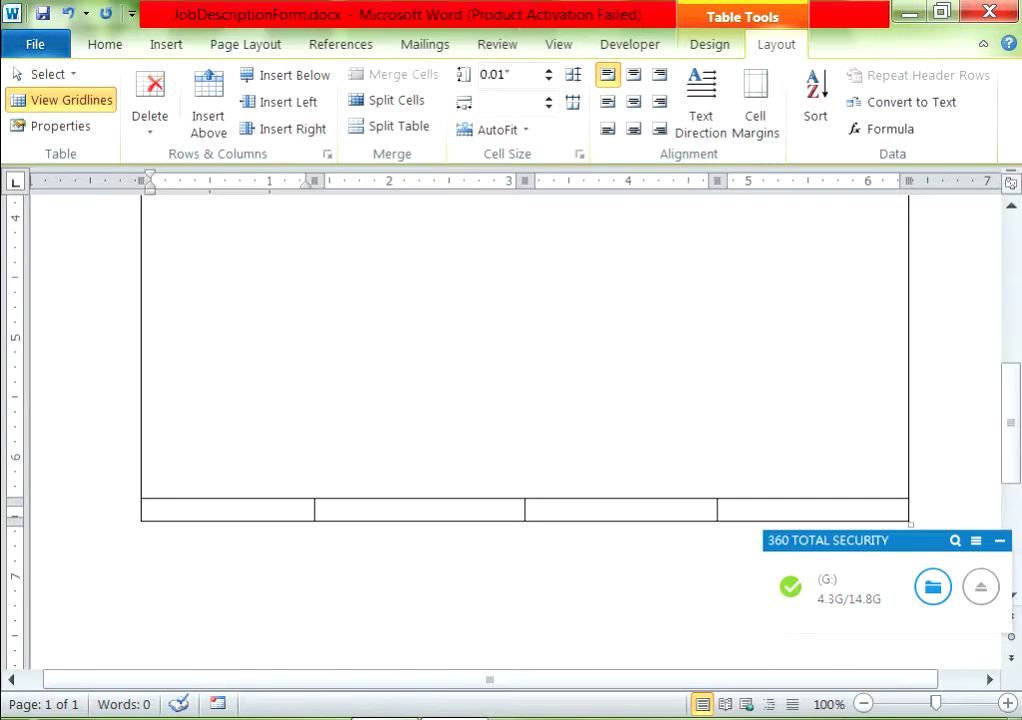
{"action": "left_click_drag", "start_coordinate": [717, 510], "coordinate": [681, 510]}
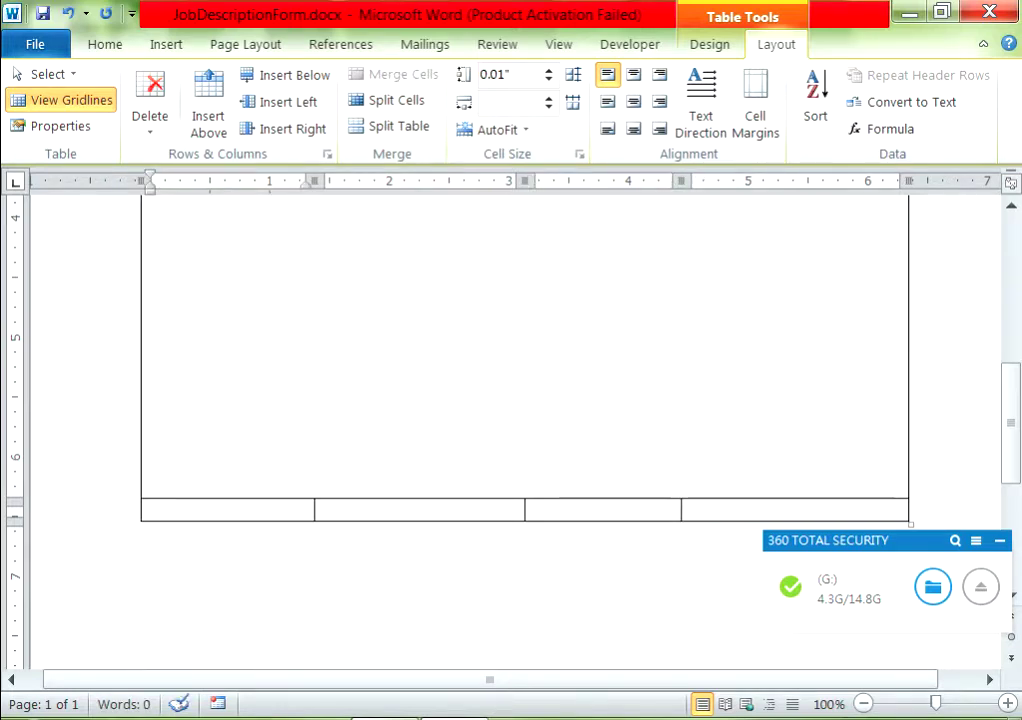
{"action": "left_click_drag", "start_coordinate": [525, 510], "coordinate": [562, 510]}
{"action": "left_click", "coordinate": [322, 510]}
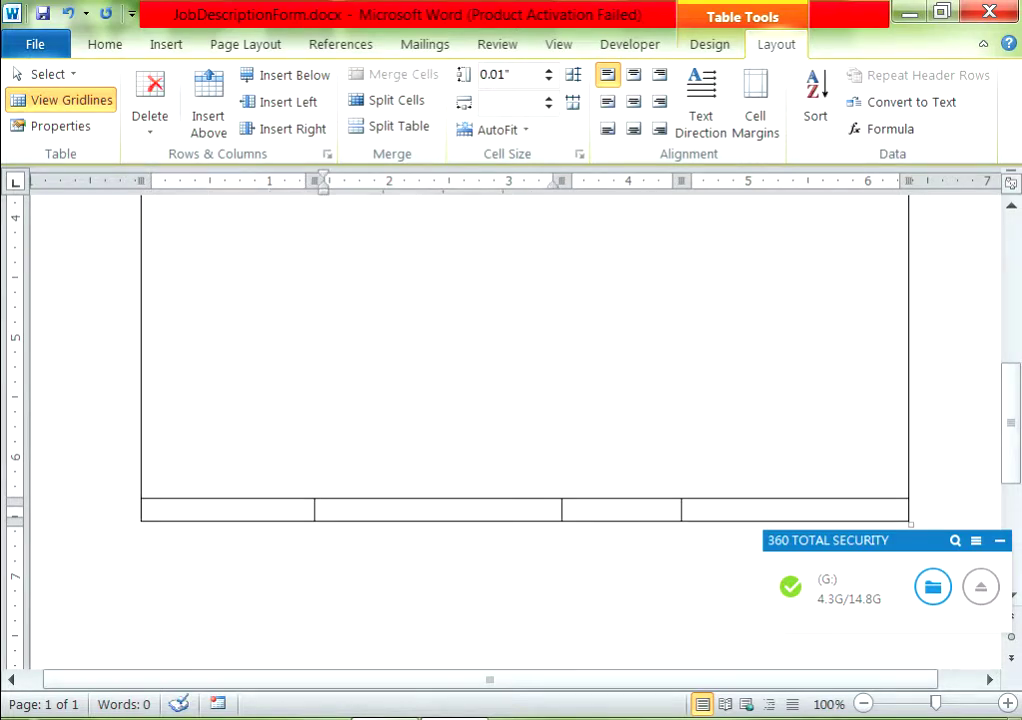
- Add two more matching 4-column rows below
{"action": "left_click", "coordinate": [288, 75]}
{"action": "left_click", "coordinate": [288, 75]}
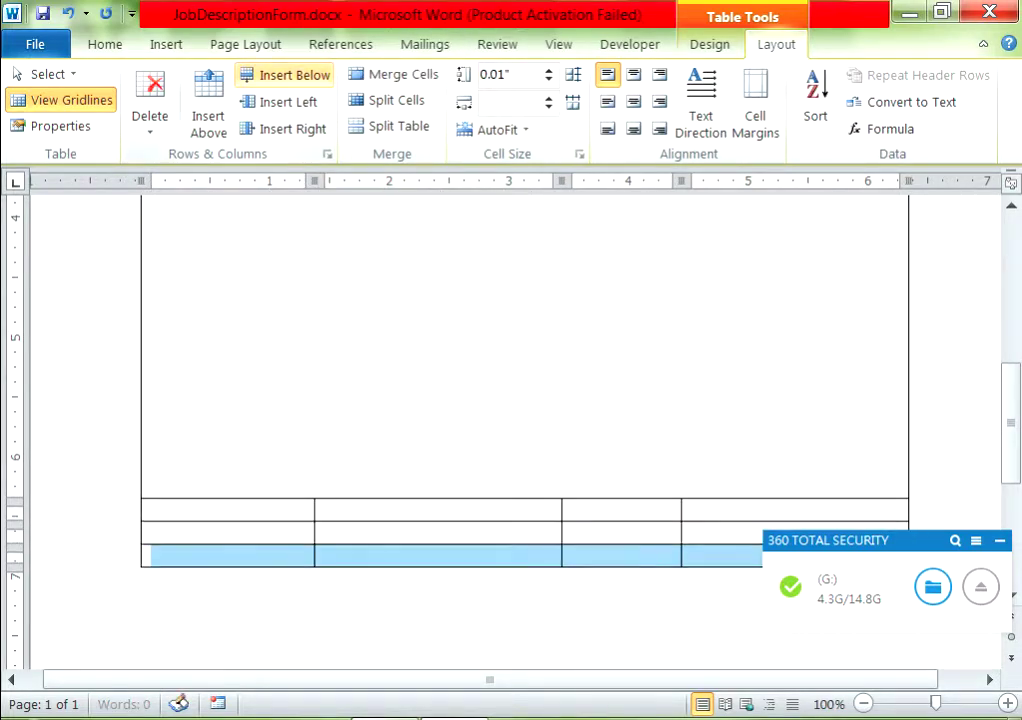
{"action": "scroll", "coordinate": [520, 430], "scroll_direction": "up", "scroll_amount": 6}
{"action": "scroll", "coordinate": [520, 430], "scroll_direction": "up", "scroll_amount": 2}
{"action": "scroll", "coordinate": [520, 430], "scroll_direction": "up", "scroll_amount": 4}
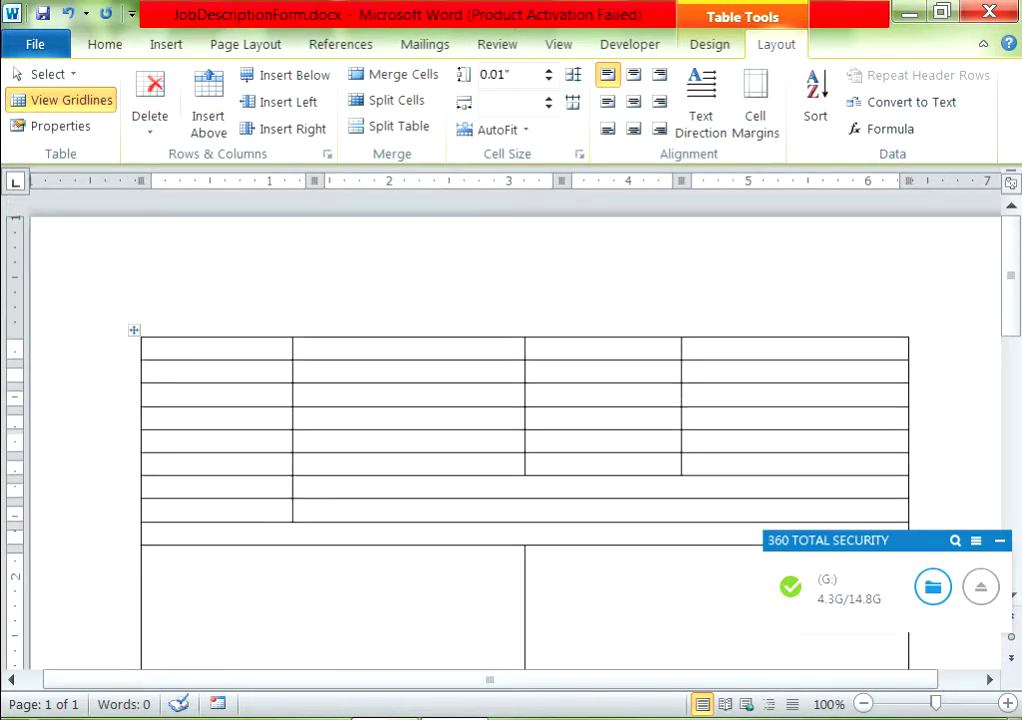
- Save the document and type 'Job Title' and 'Job Category' in the first row's label cells
{"action": "key", "text": "ctrl+s"}
{"action": "left_click", "coordinate": [148, 348]}
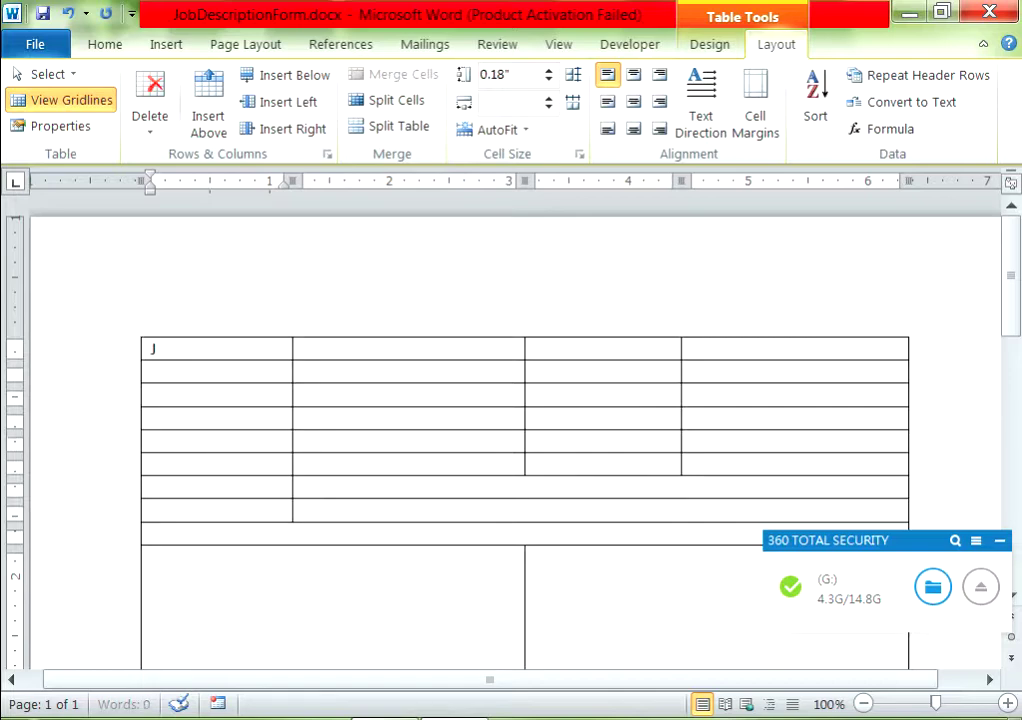
{"action": "type", "text": "Jo"}
{"action": "key", "text": "BackSpace"}
{"action": "type", "text": "ob T"}
{"action": "type", "text": "itle"}
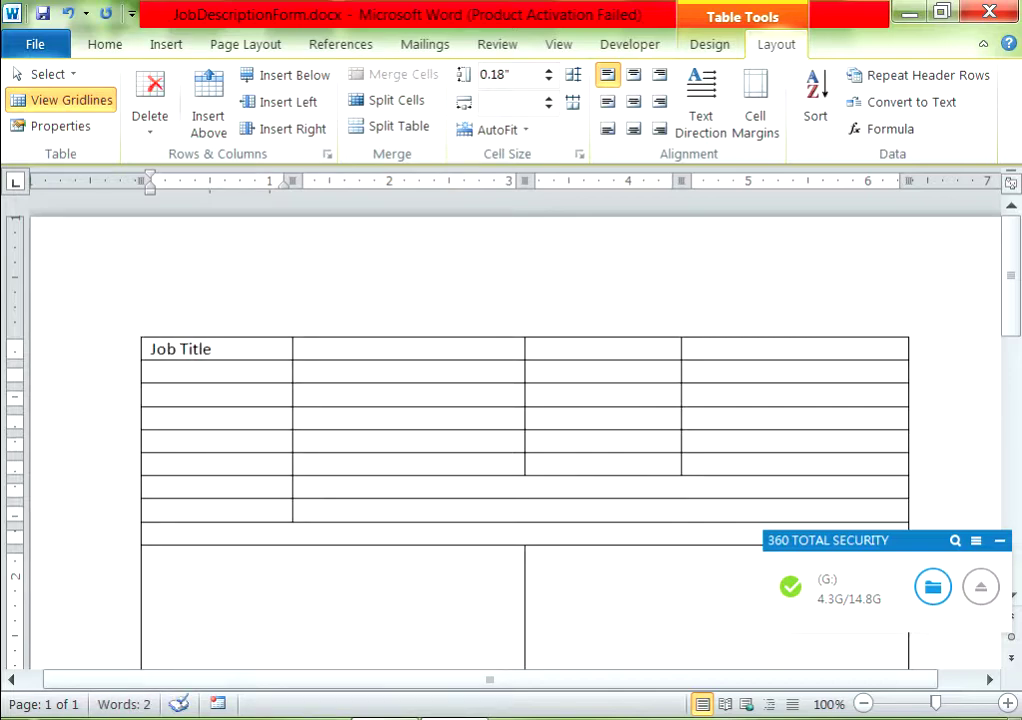
{"action": "key", "text": "Tab"}
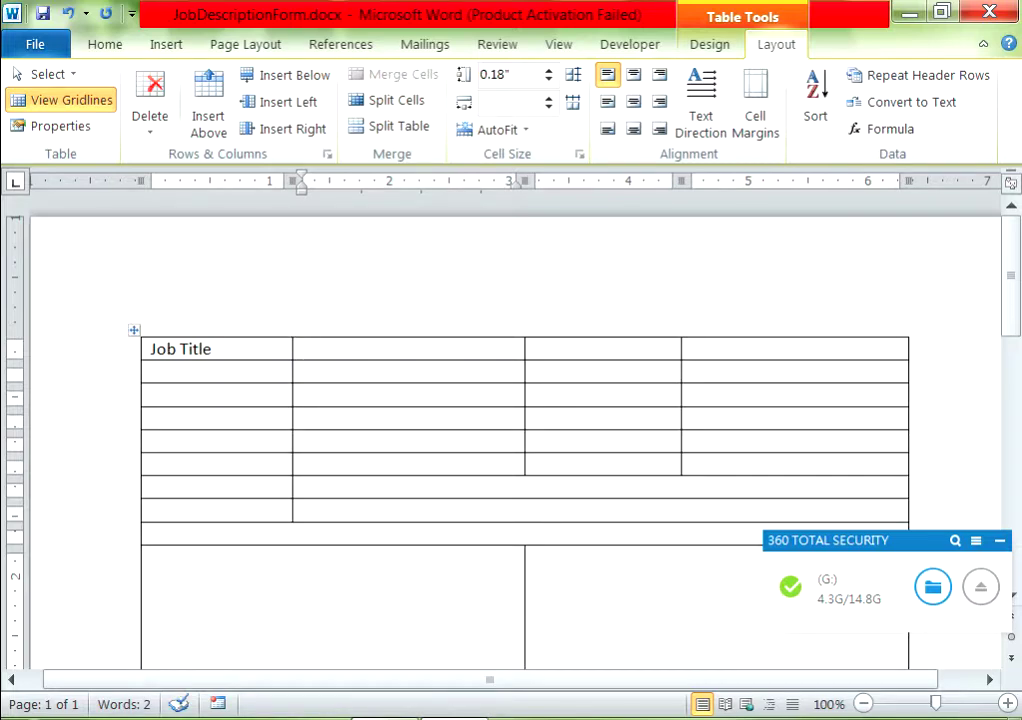
{"action": "key", "text": "Tab"}
{"action": "type", "text": "Jo"}
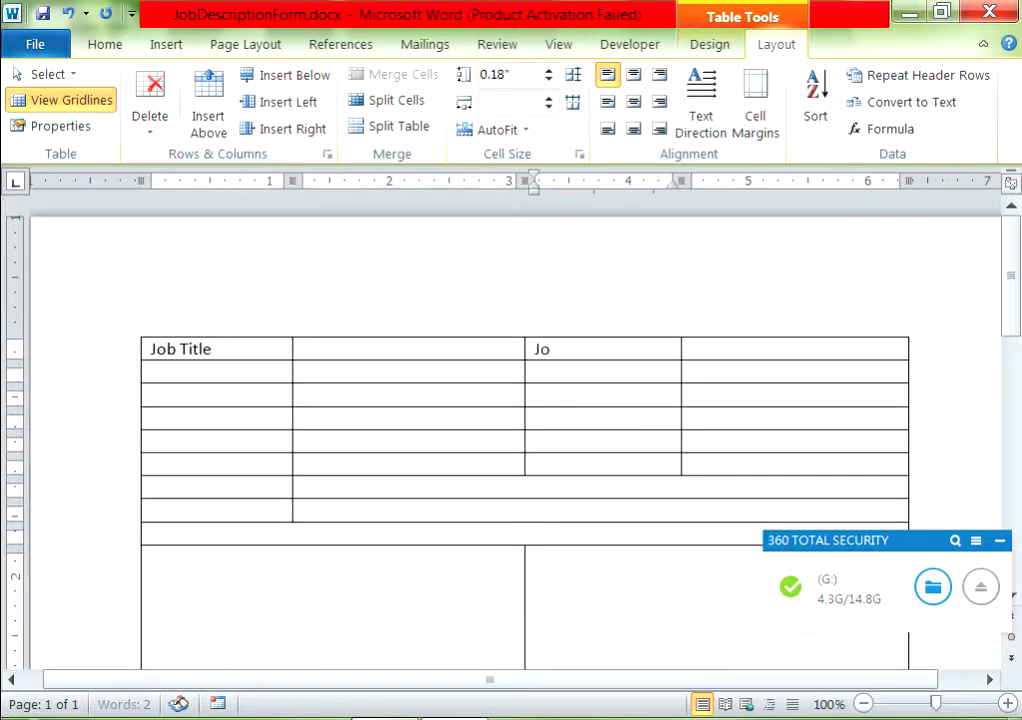
{"action": "type", "text": "b Cate"}
{"action": "key", "text": "BackSpace"}
{"action": "type", "text": "egory"}
- Type 'Department / Group' and 'Job Code / Req#' in the second row's label cells
{"action": "key", "text": "Down"}
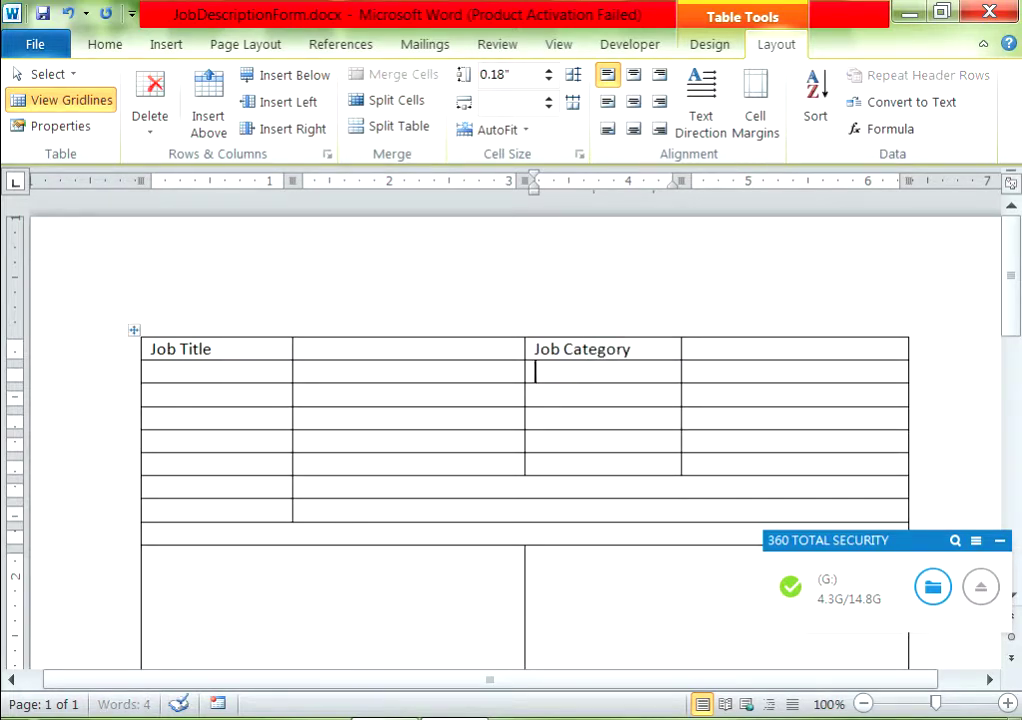
{"action": "left_click", "coordinate": [150, 370]}
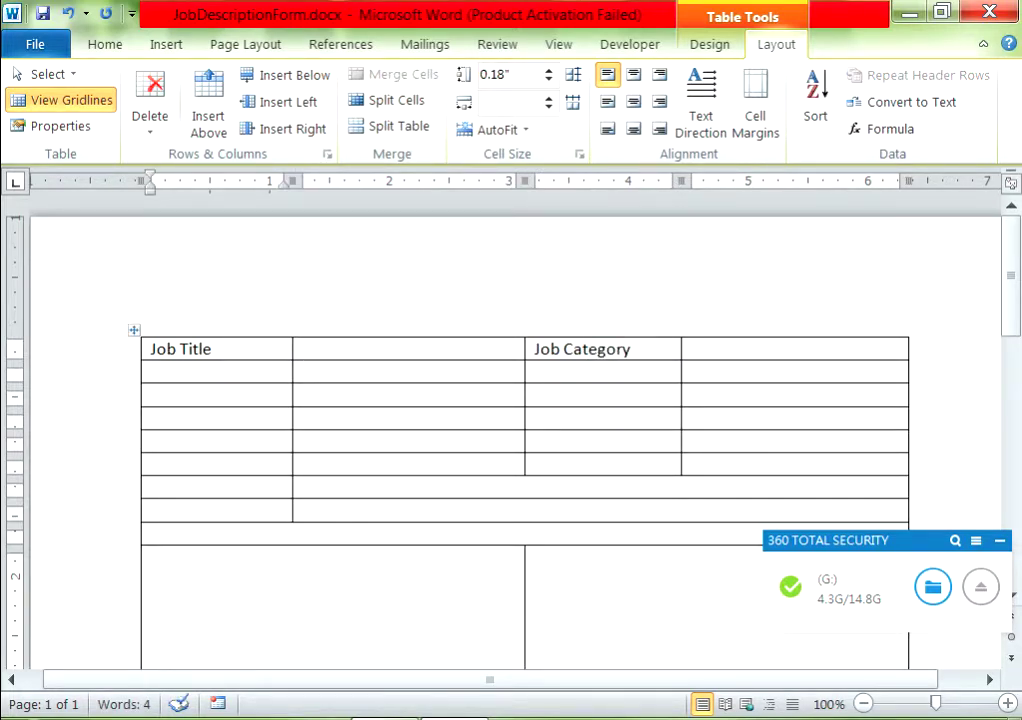
{"action": "type", "text": "Department"}
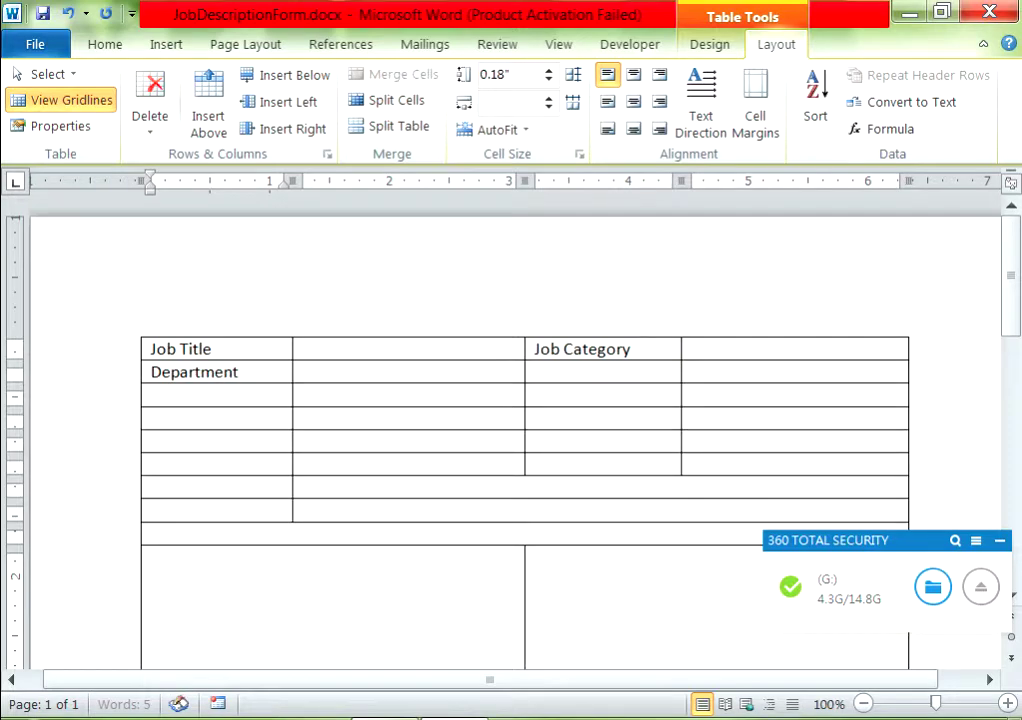
{"action": "type", "text": " / "}
{"action": "type", "text": "G"}
{"action": "key", "text": "BackSpace"}
{"action": "type", "text": "Group"}
{"action": "key", "text": "Tab"}
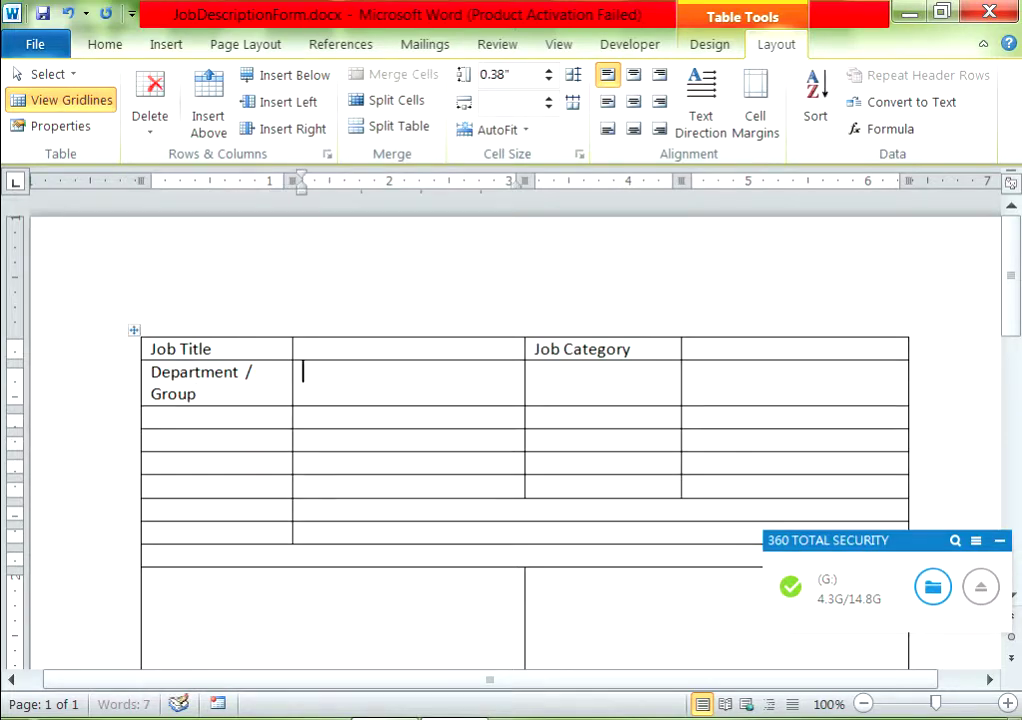
{"action": "key", "text": "Tab"}
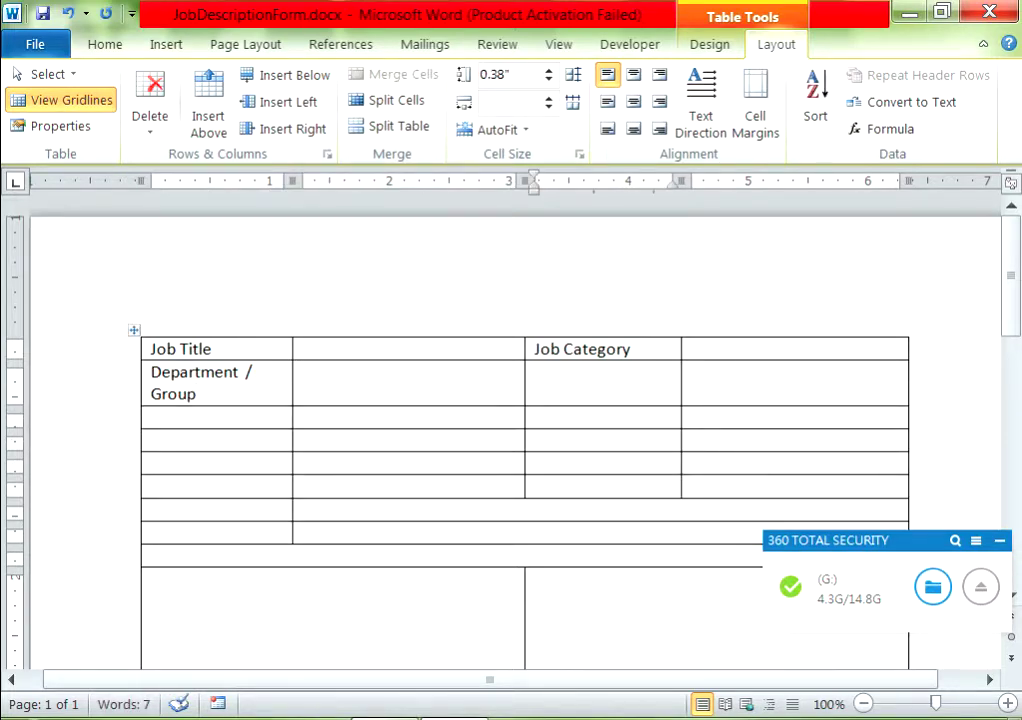
{"action": "type", "text": "Job Code"}
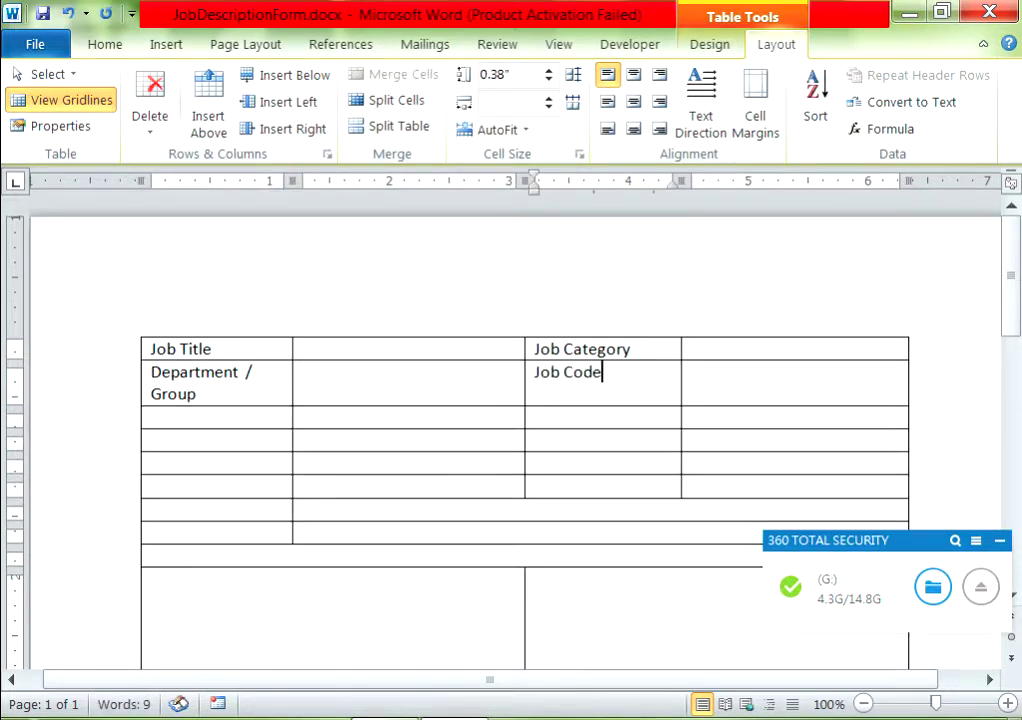
{"action": "type", "text": " / Re"}
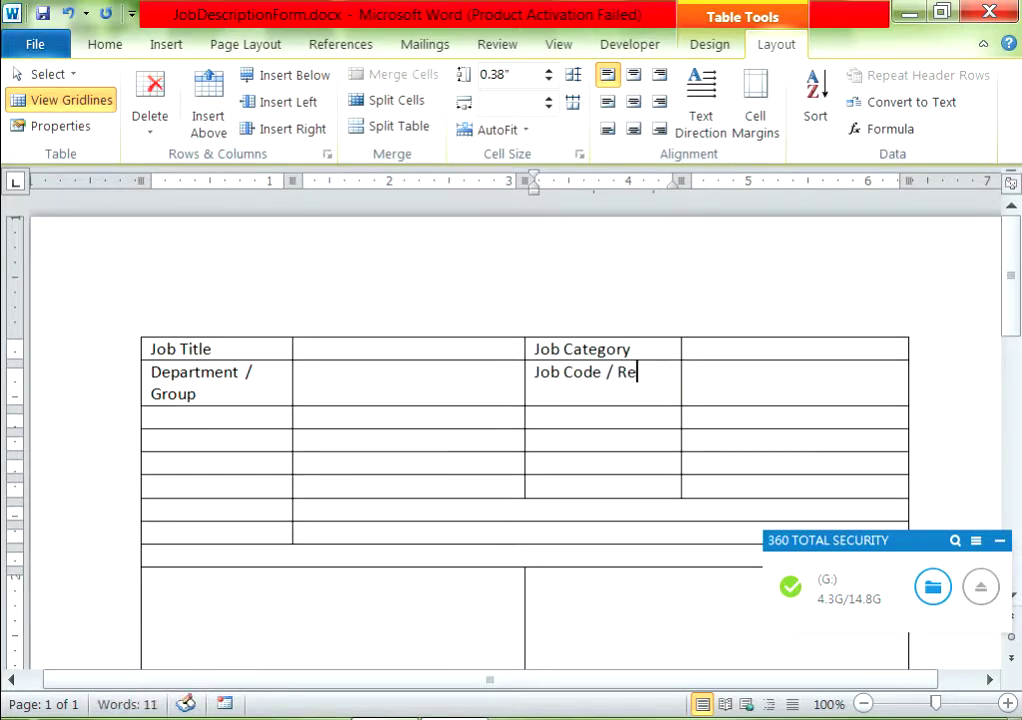
{"action": "type", "text": "q#"}
{"action": "scroll", "coordinate": [520, 430], "scroll_direction": "down", "scroll_amount": 3}
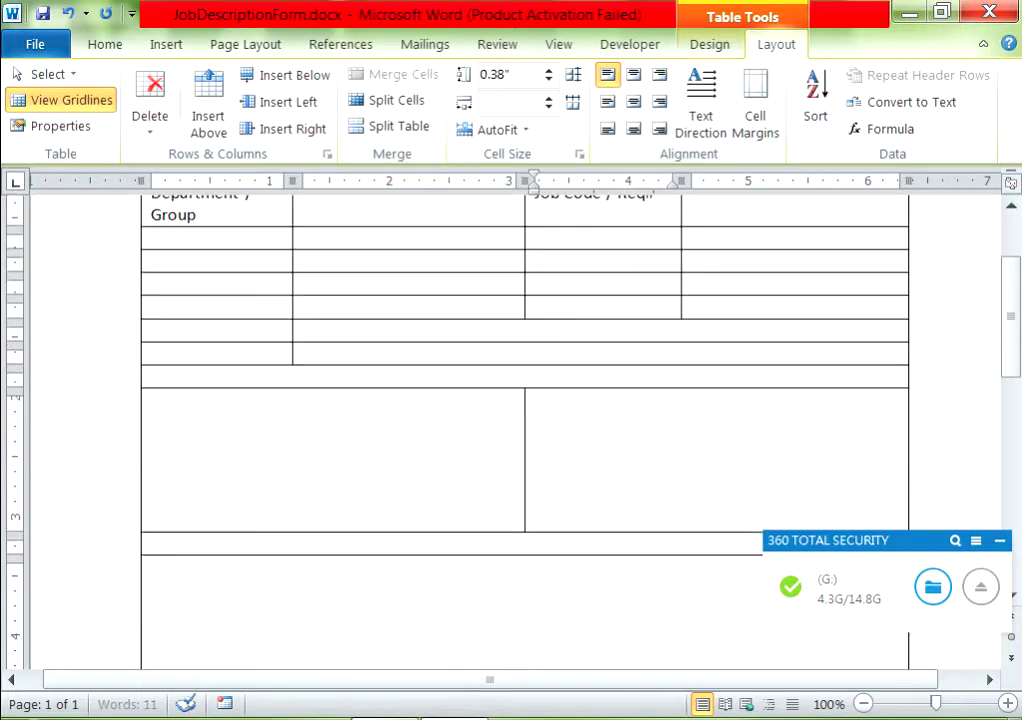
{"action": "scroll", "coordinate": [520, 430], "scroll_direction": "down", "scroll_amount": 2}
{"action": "scroll", "coordinate": [520, 430], "scroll_direction": "up", "scroll_amount": 4}
{"action": "scroll", "coordinate": [520, 430], "scroll_direction": "down", "scroll_amount": 1}
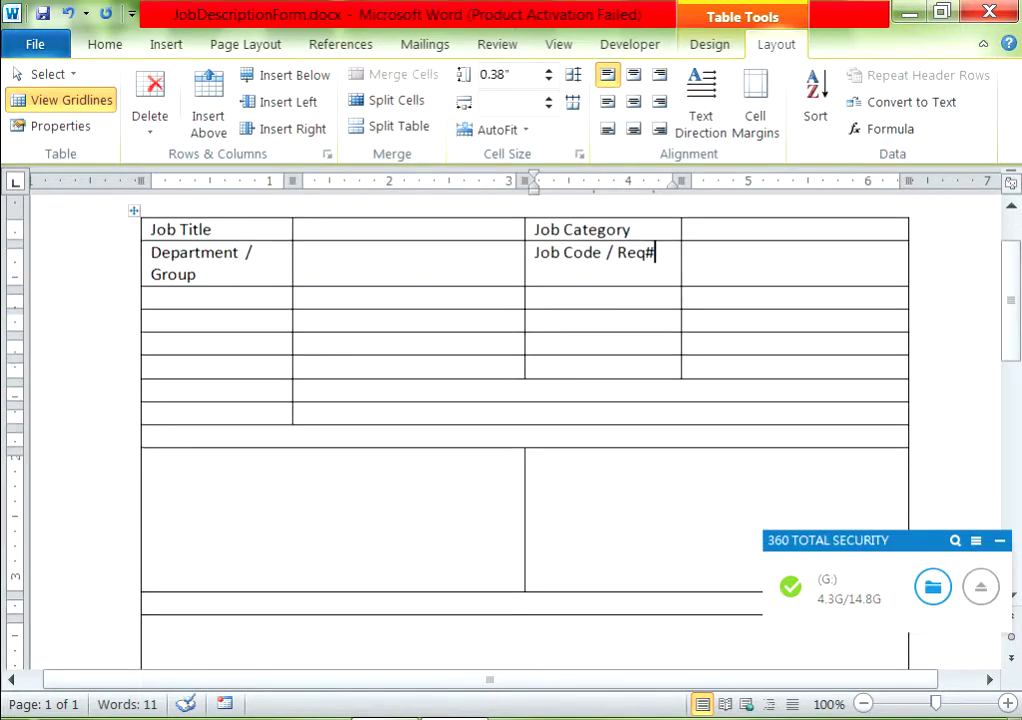
- Apply Black shading to the first full-width row, then repeat it on the second with F4
{"action": "left_click", "coordinate": [150, 436]}
{"action": "left_click", "coordinate": [709, 44]}
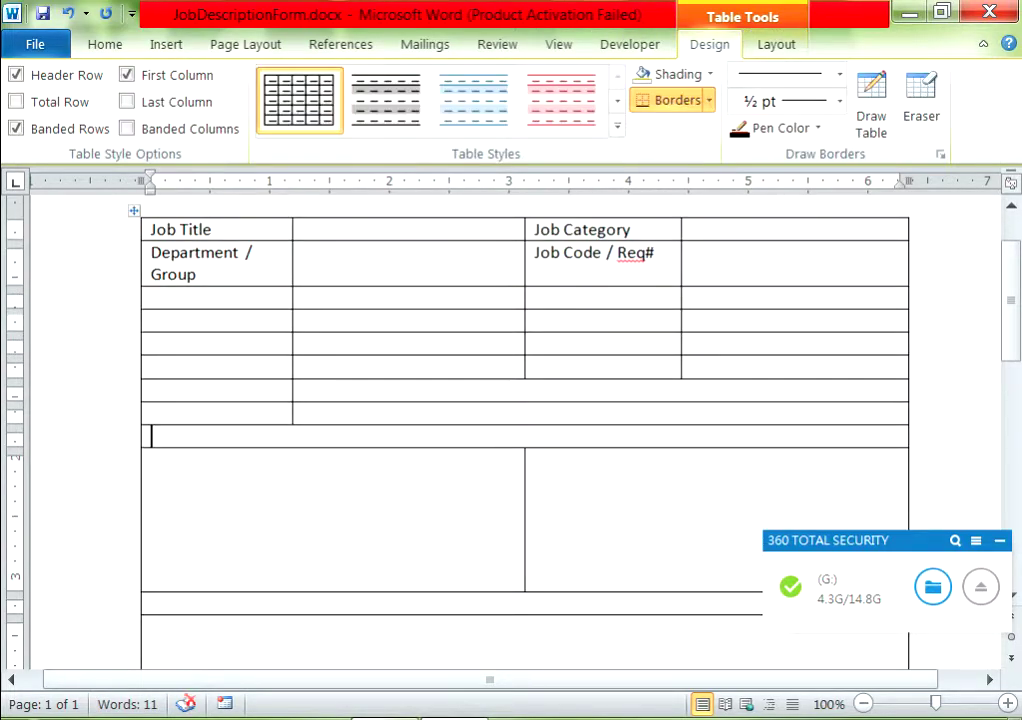
{"action": "left_click", "coordinate": [710, 73]}
{"action": "left_click", "coordinate": [660, 121]}
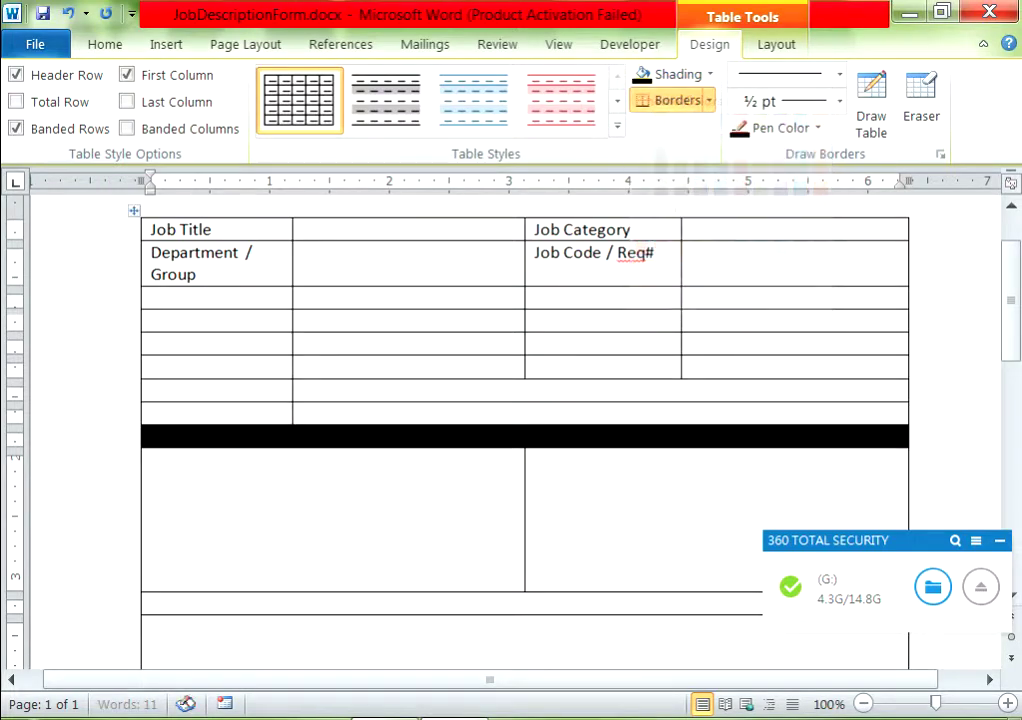
{"action": "key", "text": "F4"}
{"action": "scroll", "coordinate": [525, 430], "scroll_direction": "down", "scroll_amount": 5}
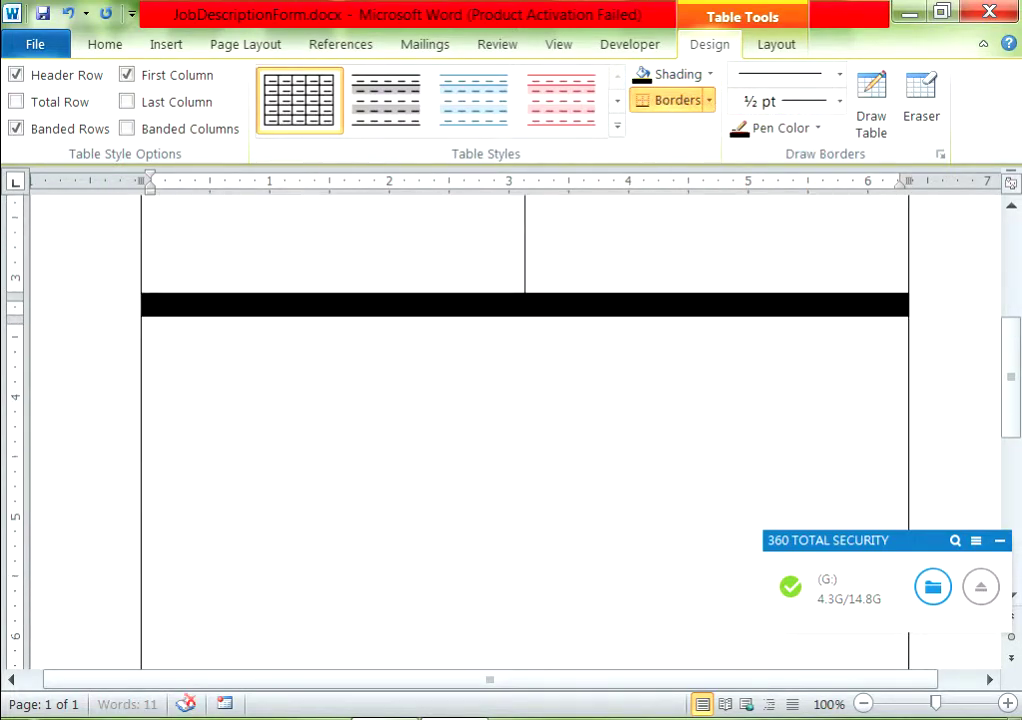
{"action": "scroll", "coordinate": [525, 430], "scroll_direction": "down", "scroll_amount": 1}
{"action": "scroll", "coordinate": [525, 430], "scroll_direction": "up", "scroll_amount": 1}
{"action": "scroll", "coordinate": [525, 430], "scroll_direction": "up", "scroll_amount": 2}
{"action": "scroll", "coordinate": [525, 430], "scroll_direction": "up", "scroll_amount": 1}
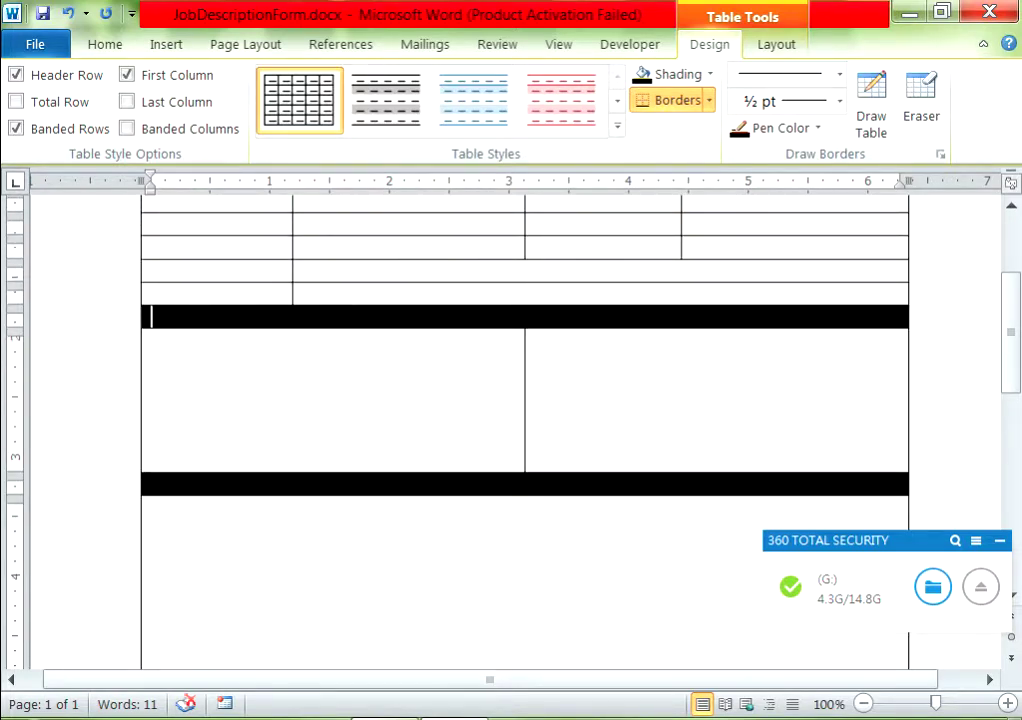
- Type 'Application Accepted By' in the first black bar and begin 'Job Description' in the second
{"action": "type", "text": "Application"}
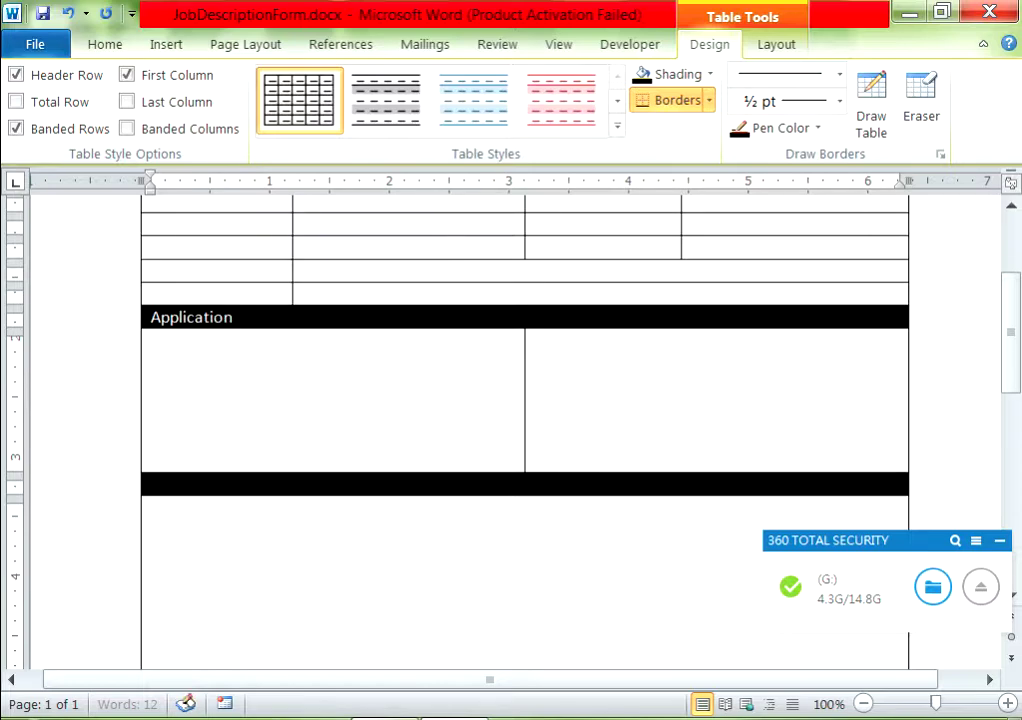
{"action": "type", "text": " Accepted"}
{"action": "type", "text": " By"}
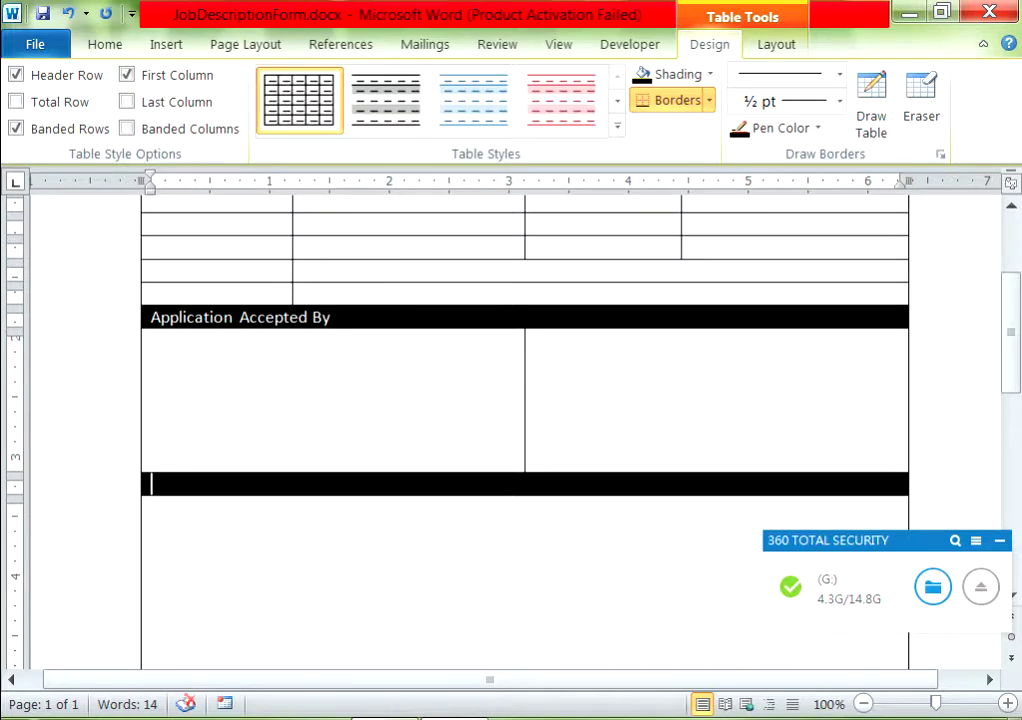
{"action": "type", "text": "Jo"}
{"action": "type", "text": "A"}
{"action": "key", "text": "BackSpace"}
{"action": "type", "text": "De"}
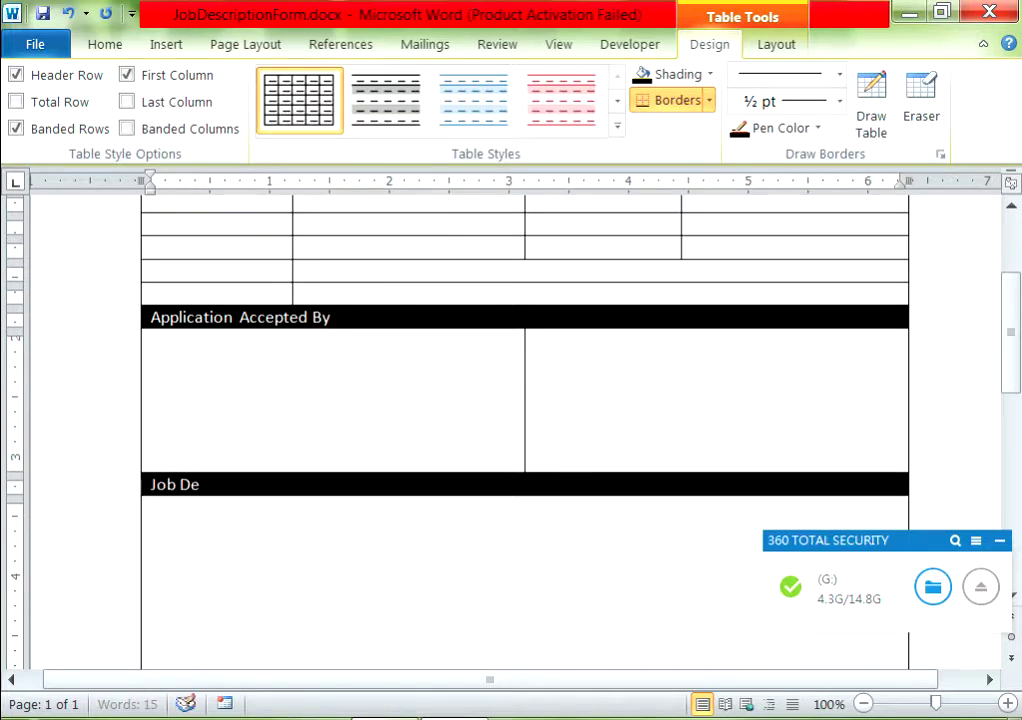
{"action": "type", "text": "scription"}
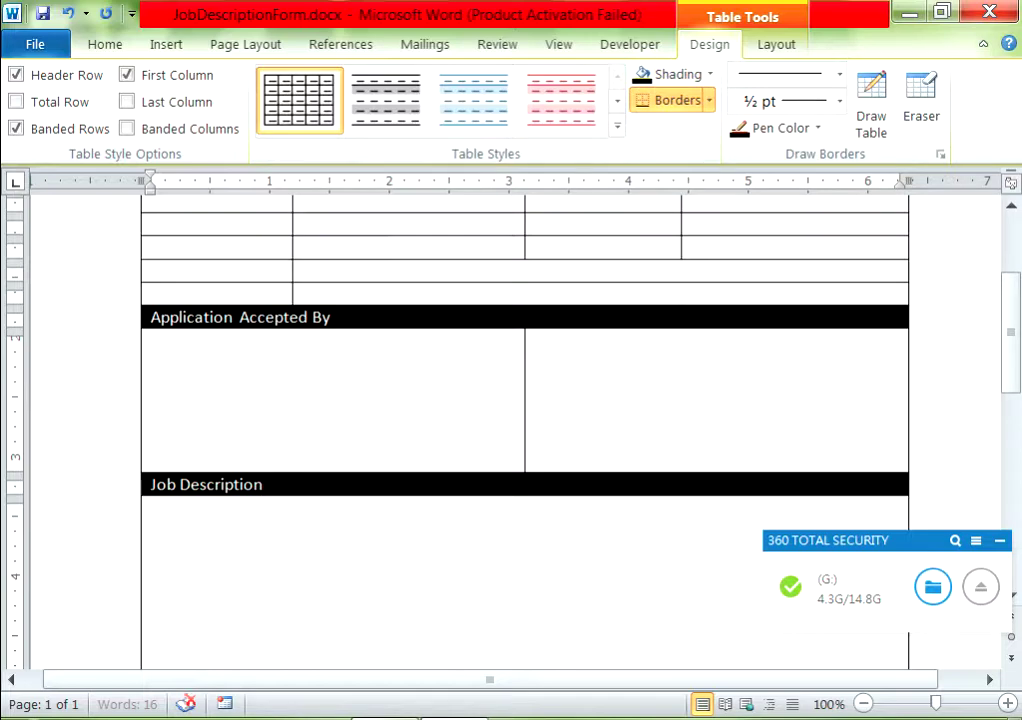
- Make the first label column and the Job Category column bold with Strong, one size larger
{"action": "scroll", "coordinate": [525, 400], "scroll_direction": "up", "scroll_amount": 2}
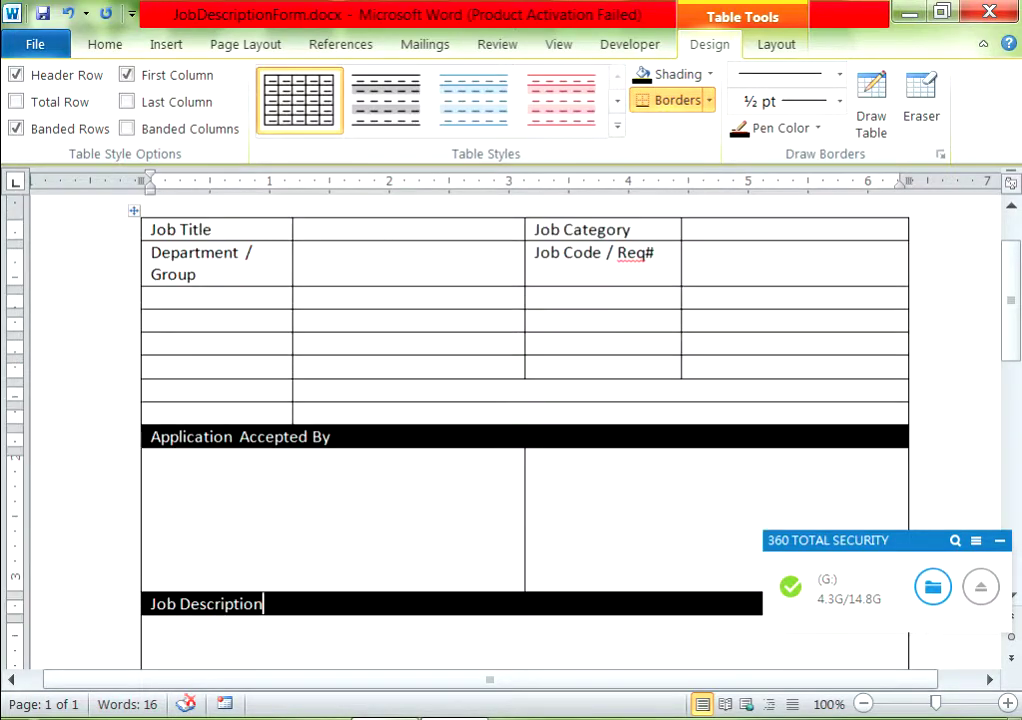
{"action": "left_click", "coordinate": [215, 212]}
{"action": "left_click", "coordinate": [104, 44]}
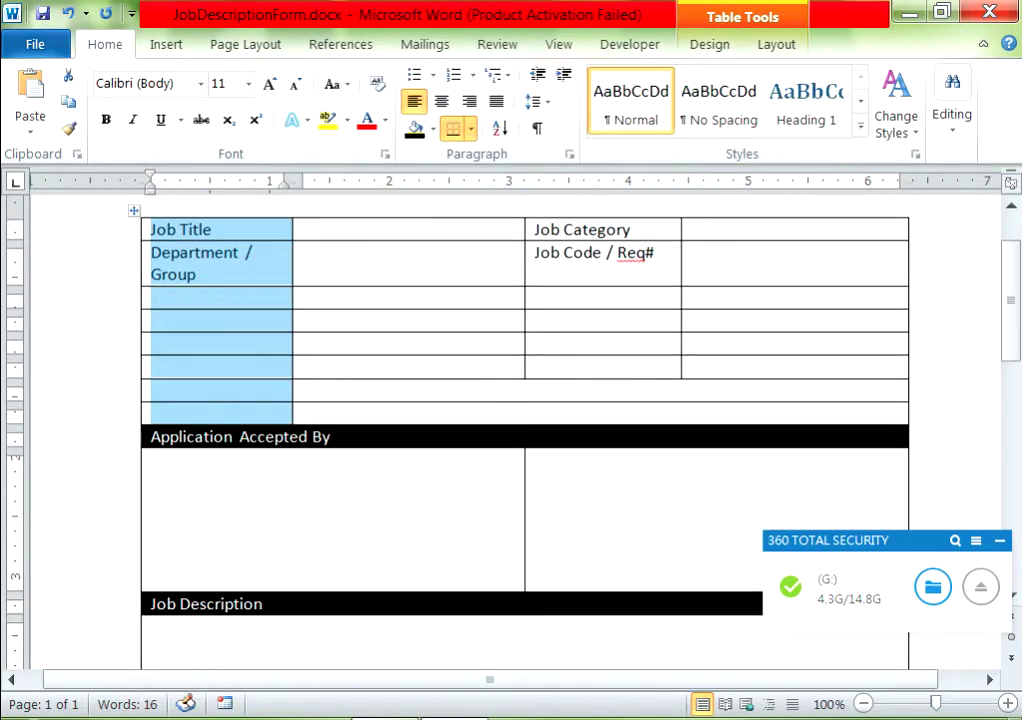
{"action": "left_click", "coordinate": [860, 125]}
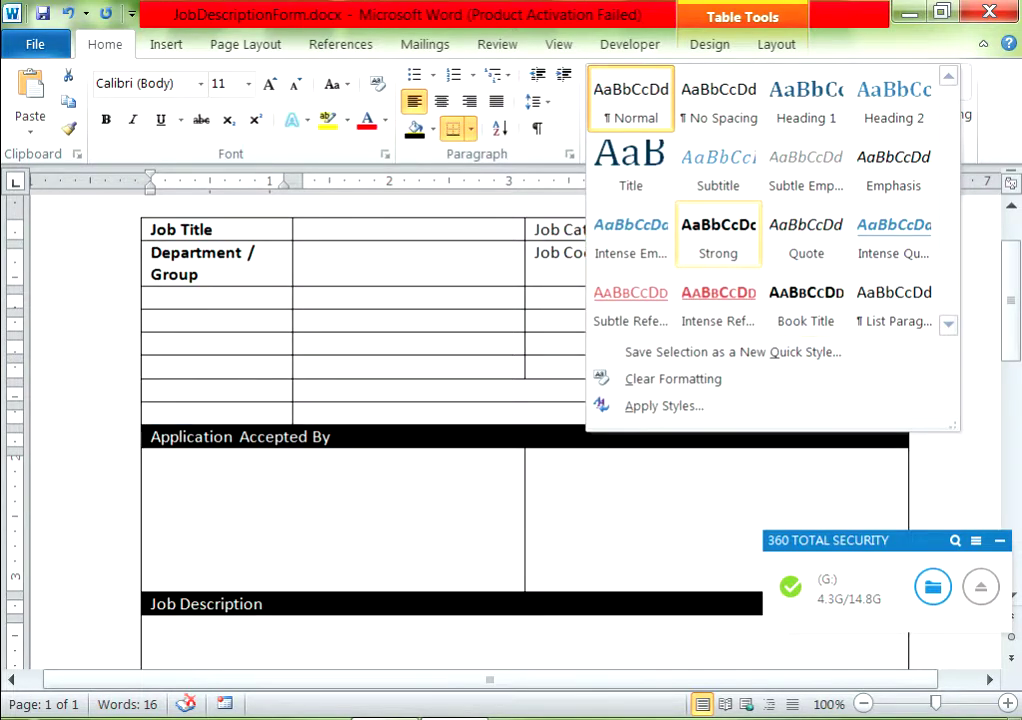
{"action": "left_click", "coordinate": [718, 236]}
{"action": "left_click", "coordinate": [269, 83]}
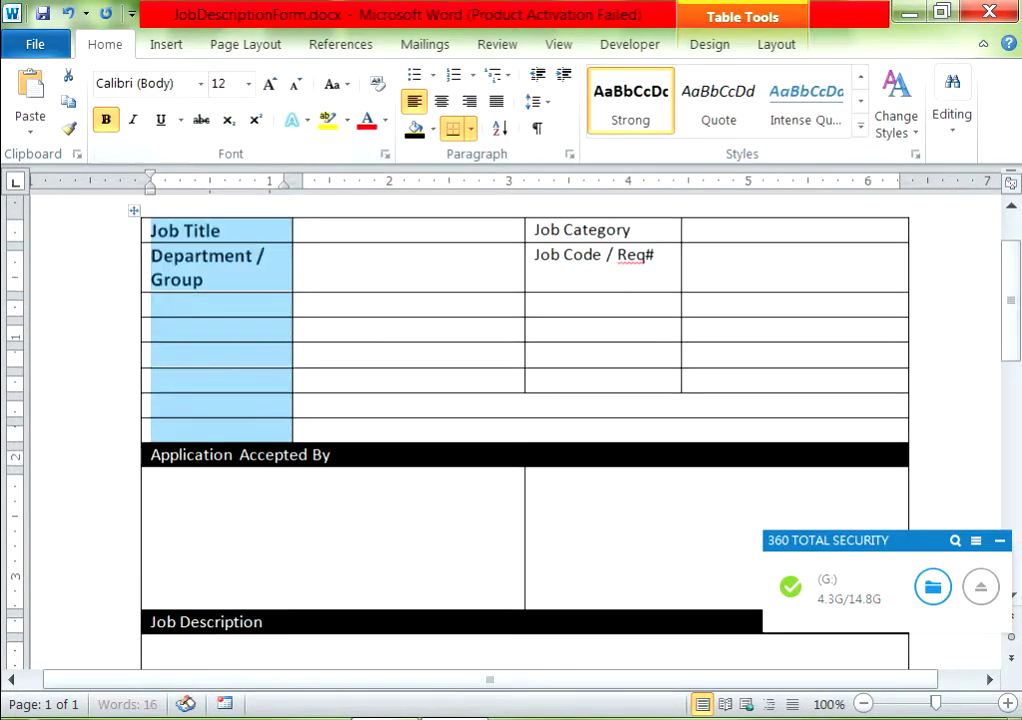
{"action": "left_click", "coordinate": [589, 229]}
{"action": "left_click_drag", "start_coordinate": [589, 229], "coordinate": [600, 380]}
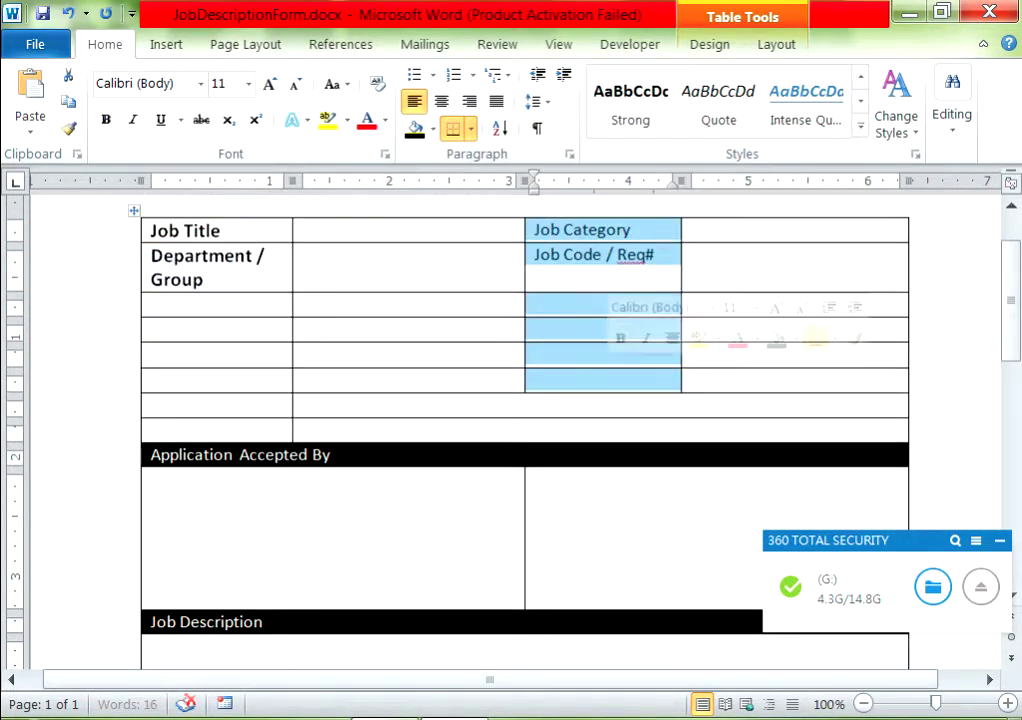
{"action": "left_click", "coordinate": [630, 100]}
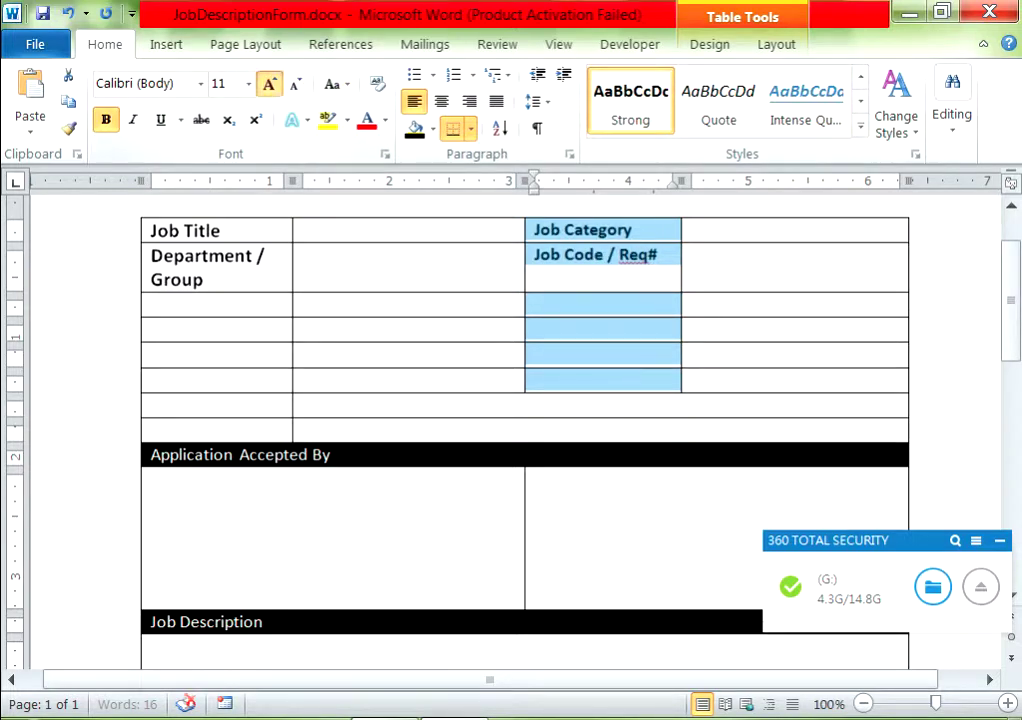
{"action": "left_click", "coordinate": [269, 83]}
- Make the 'Application Accepted By' and 'Job Description' headings bold and 12 pt
{"action": "scroll", "coordinate": [520, 400], "scroll_direction": "down", "scroll_amount": 1}
{"action": "scroll", "coordinate": [520, 400], "scroll_direction": "down", "scroll_amount": 3}
{"action": "scroll", "coordinate": [520, 400], "scroll_direction": "up", "scroll_amount": 1}
{"action": "left_click", "coordinate": [135, 275]}
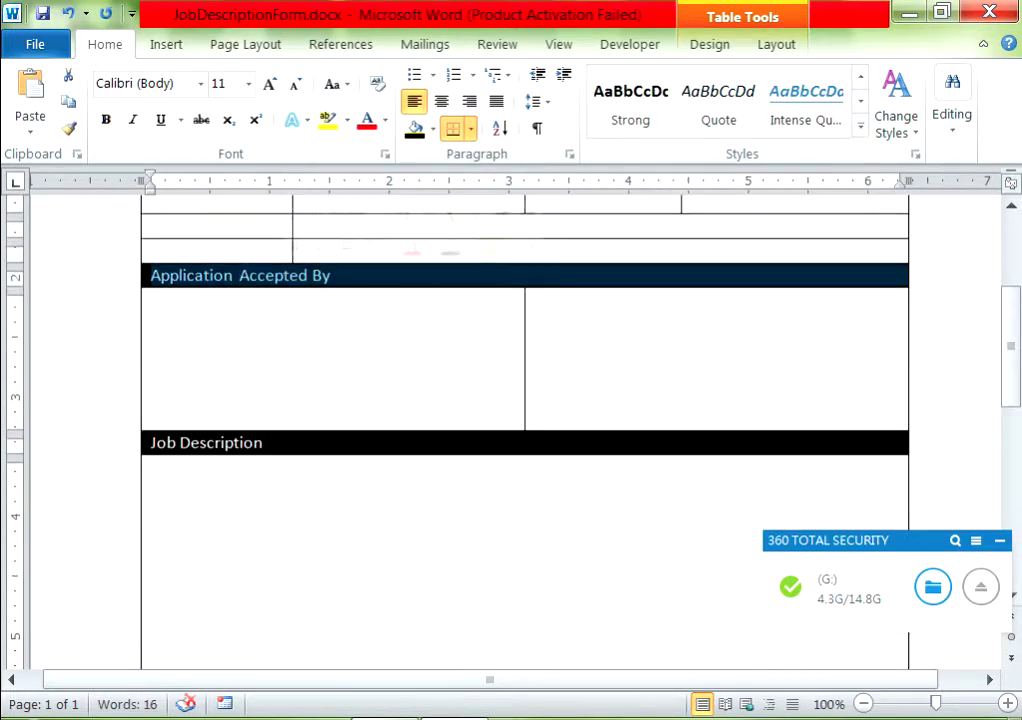
{"action": "left_click", "coordinate": [630, 100]}
{"action": "left_click", "coordinate": [269, 83]}
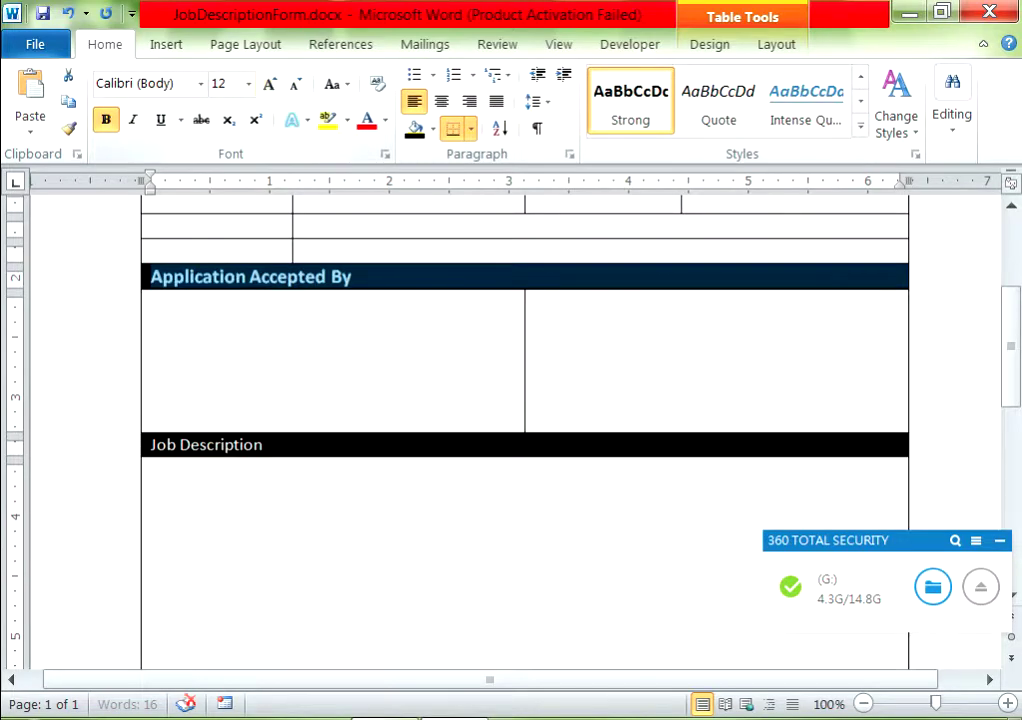
{"action": "left_click", "coordinate": [135, 444]}
{"action": "left_click", "coordinate": [630, 100]}
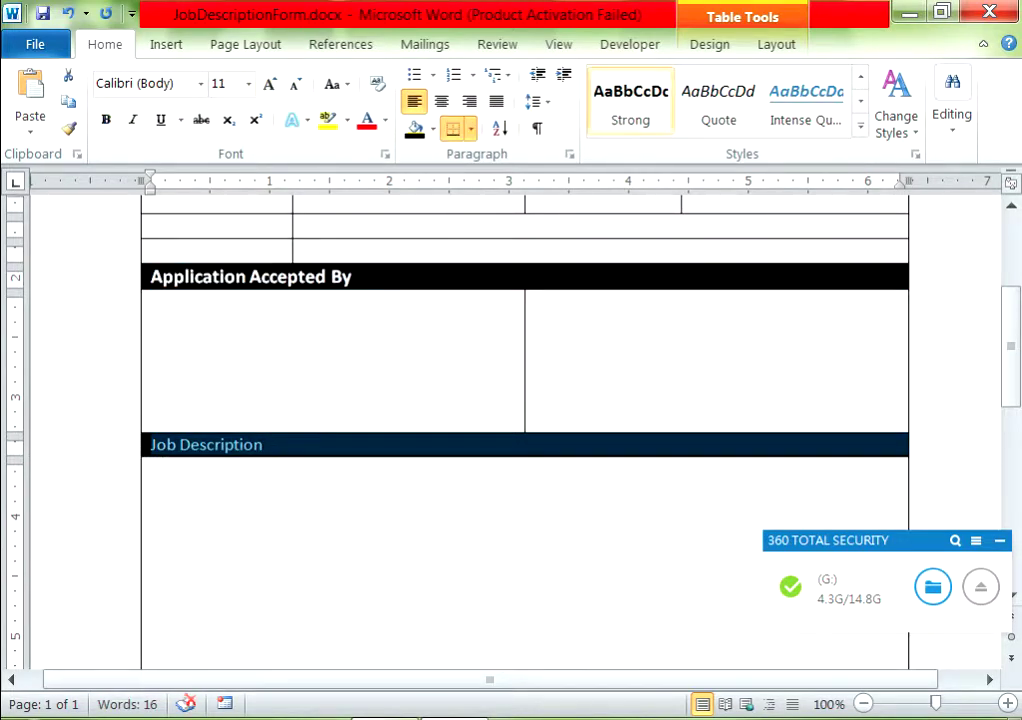
{"action": "left_click", "coordinate": [269, 83]}
{"action": "scroll", "coordinate": [520, 400], "scroll_direction": "up", "scroll_amount": 2}
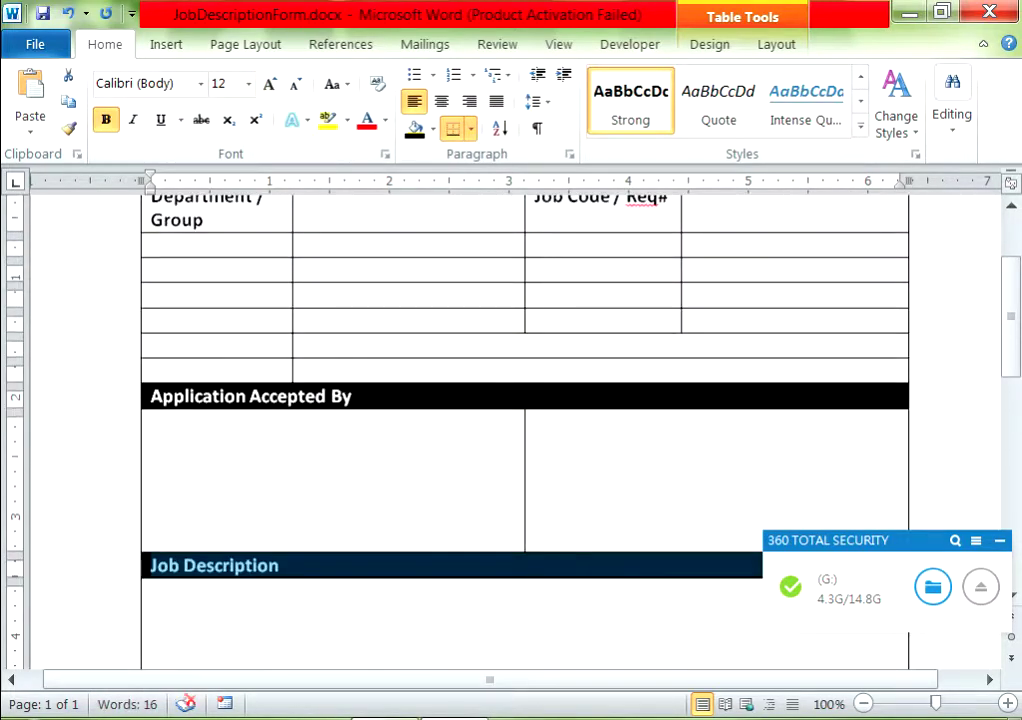
{"action": "scroll", "coordinate": [520, 430], "scroll_direction": "down", "scroll_amount": 3}
{"action": "scroll", "coordinate": [520, 430], "scroll_direction": "down", "scroll_amount": 2}
{"action": "scroll", "coordinate": [520, 430], "scroll_direction": "down", "scroll_amount": 3}
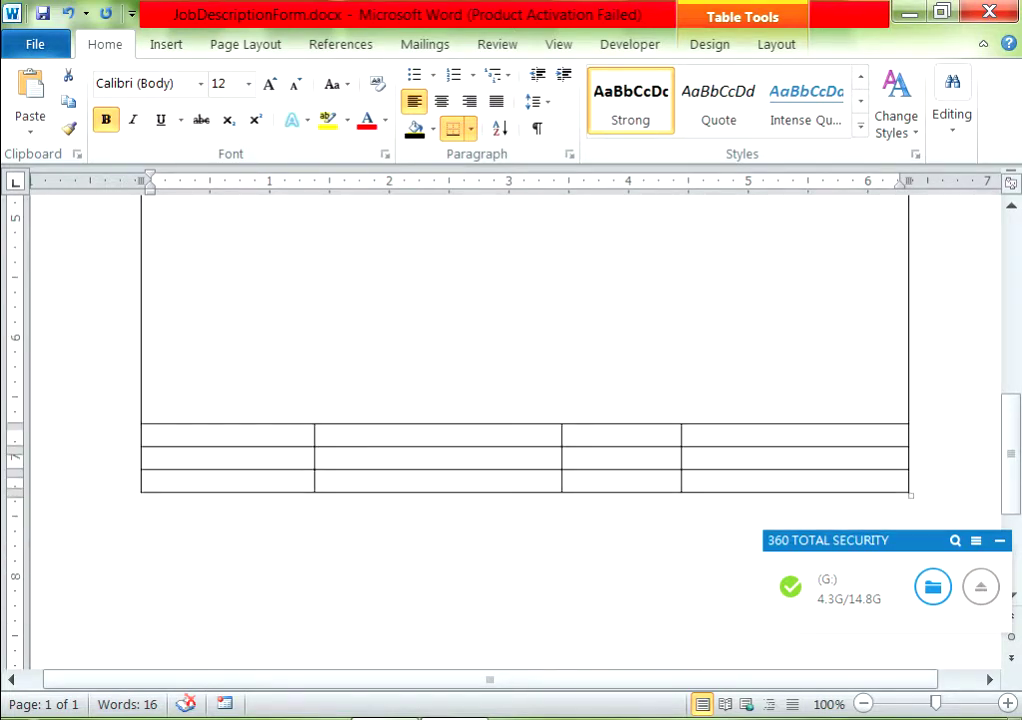
- Type 'Received By:' into the first cell of the bottom block
{"action": "left_click", "coordinate": [152, 435]}
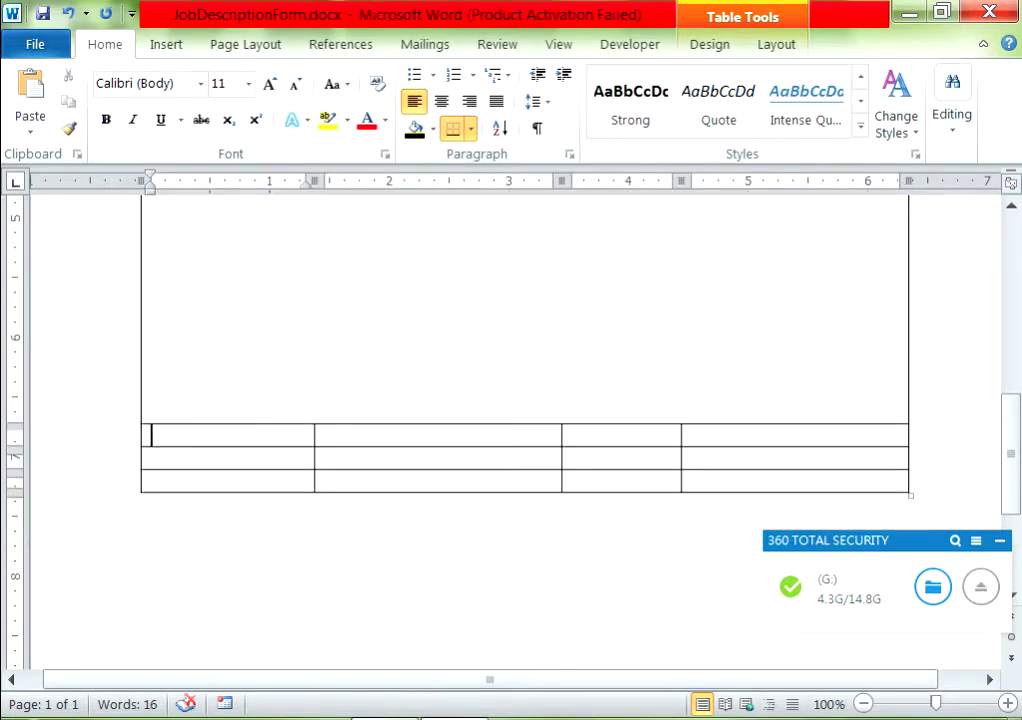
{"action": "type", "text": "Re"}
{"action": "scroll", "coordinate": [520, 430], "scroll_direction": "up", "scroll_amount": 3}
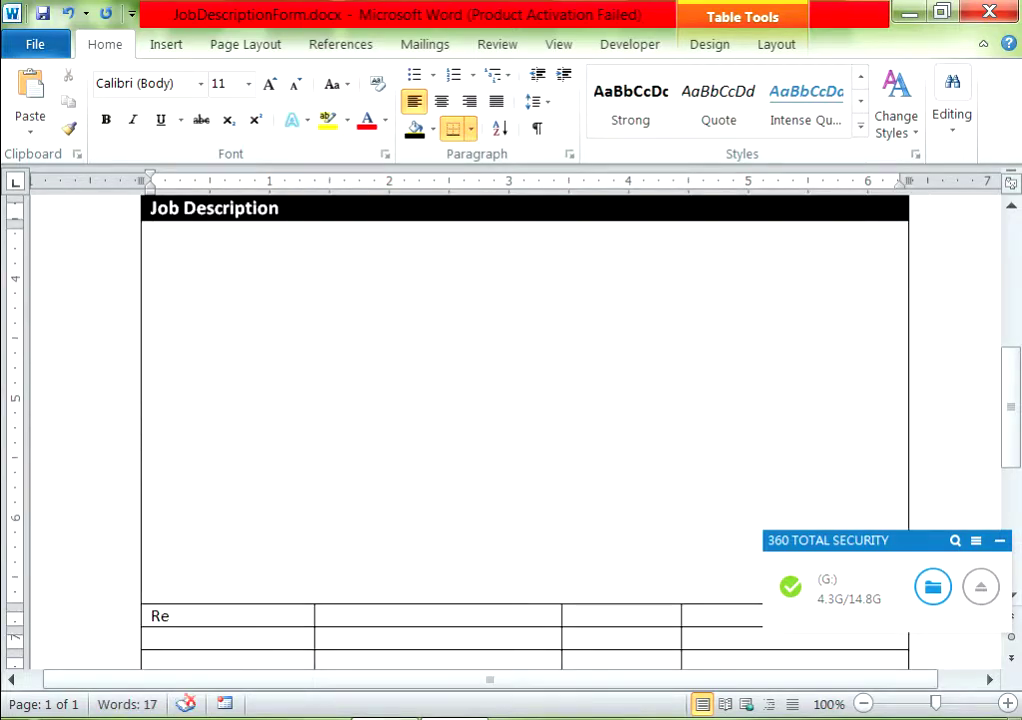
{"action": "type", "text": "ceived"}
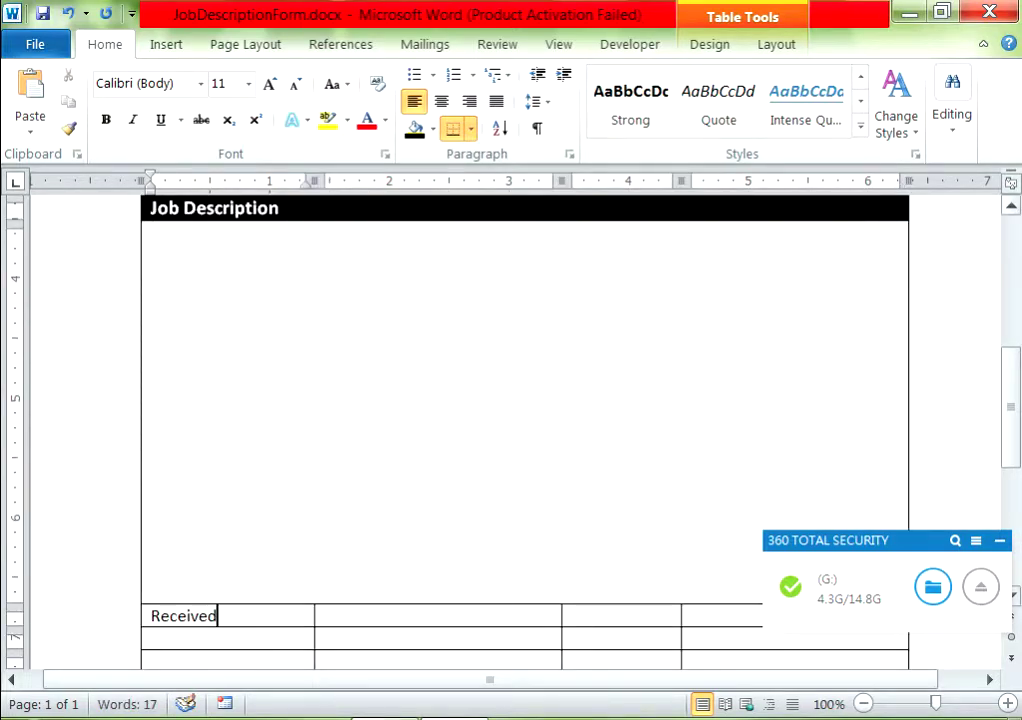
{"action": "type", "text": " By:"}
{"action": "scroll", "coordinate": [524, 420], "scroll_direction": "down", "scroll_amount": 1}
- Apply Strong and one size larger to the bottom block's first and narrow third columns
{"action": "left_click_drag", "start_coordinate": [152, 556], "coordinate": [240, 600]}
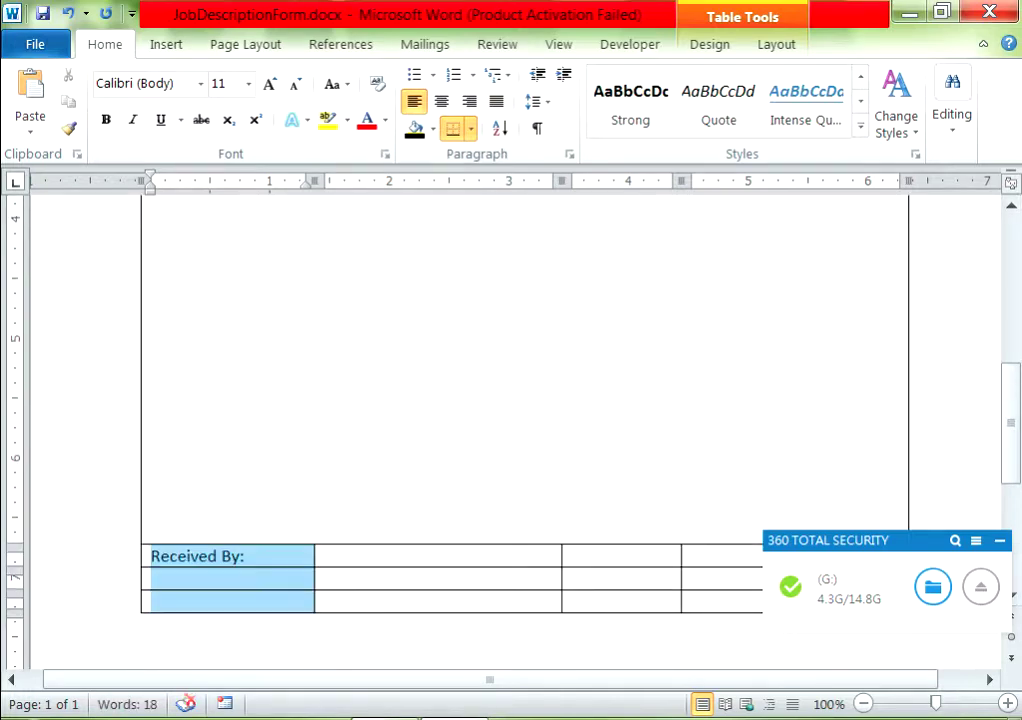
{"action": "left_click", "coordinate": [630, 100]}
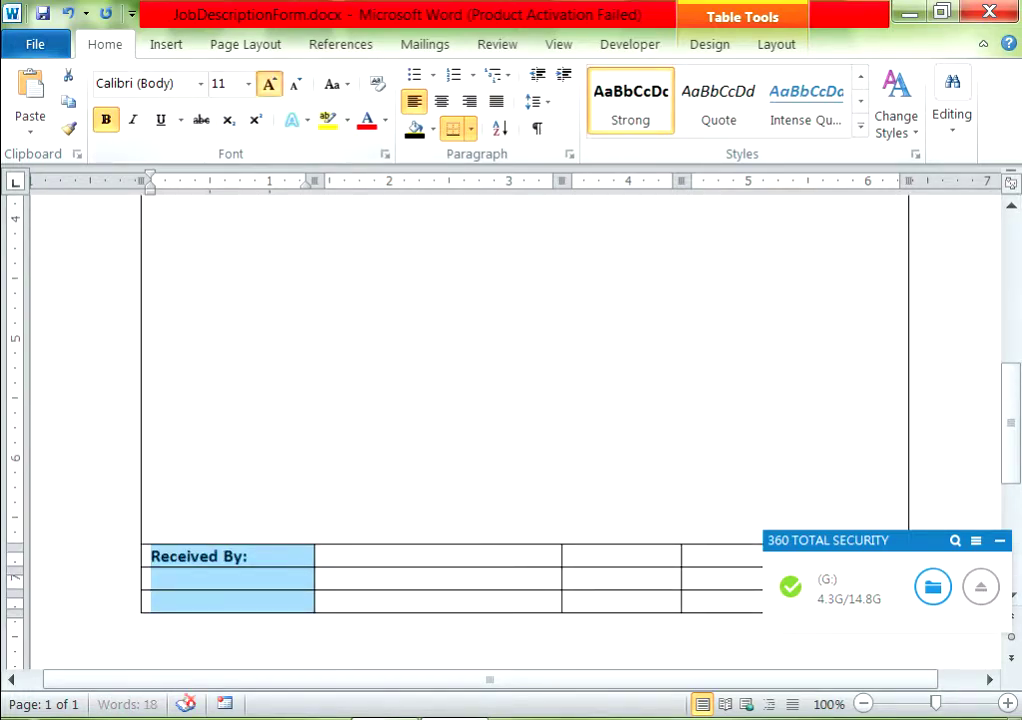
{"action": "left_click", "coordinate": [269, 83]}
{"action": "left_click_drag", "start_coordinate": [570, 556], "coordinate": [670, 605]}
{"action": "left_click", "coordinate": [630, 100]}
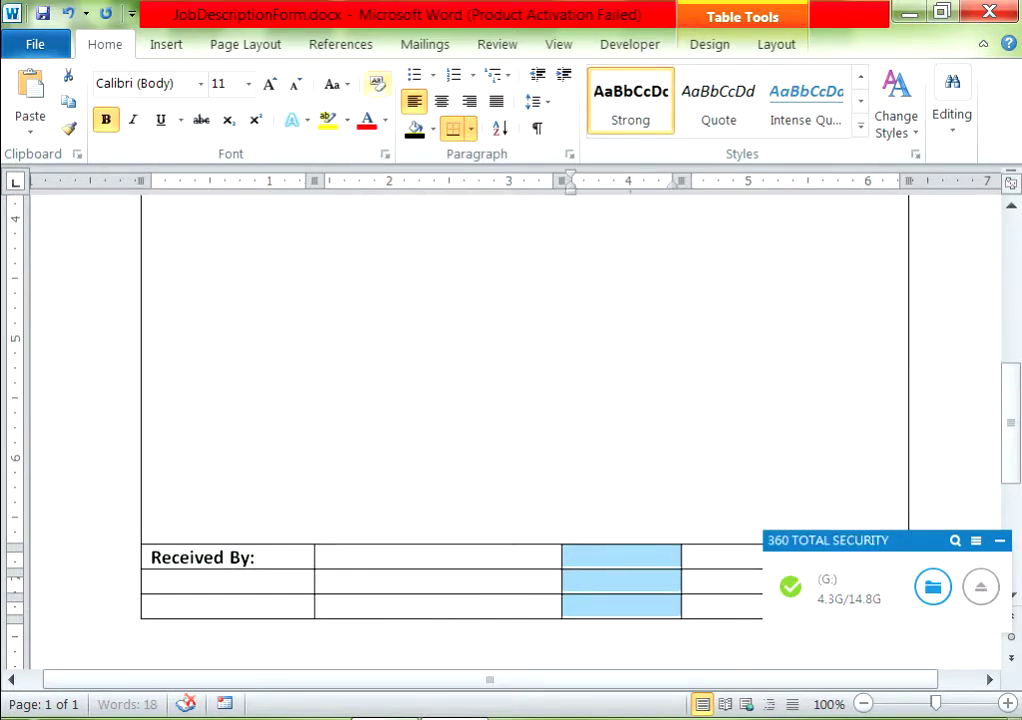
{"action": "left_click", "coordinate": [269, 83]}
{"action": "scroll", "coordinate": [524, 420], "scroll_direction": "up", "scroll_amount": 2}
{"action": "scroll", "coordinate": [524, 420], "scroll_direction": "up", "scroll_amount": 2}
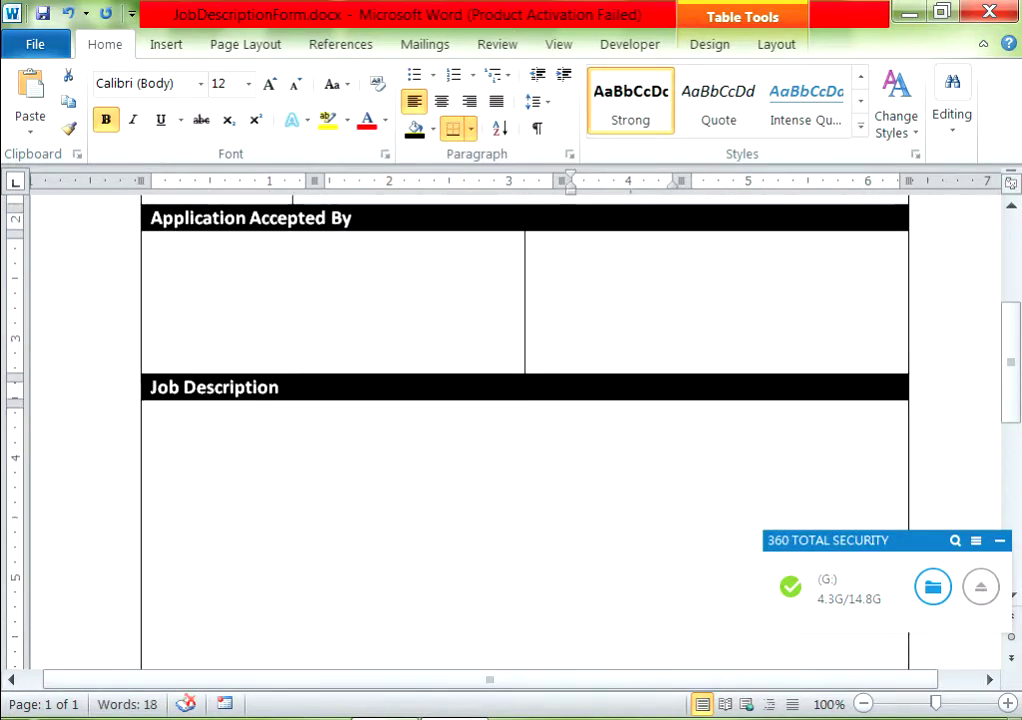